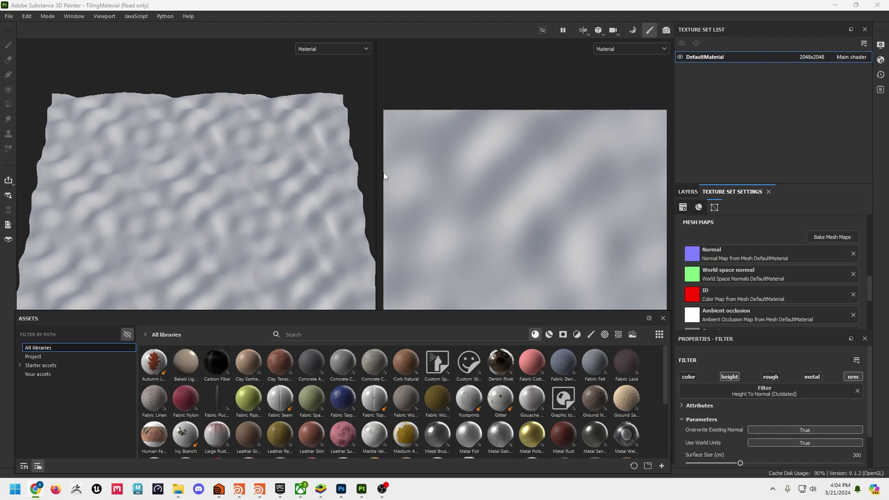
Start a new project and choose creature_lo.fbx from the demo's geo folder as its mesh file
{"action": "left_click", "coordinate": [79, 3]}
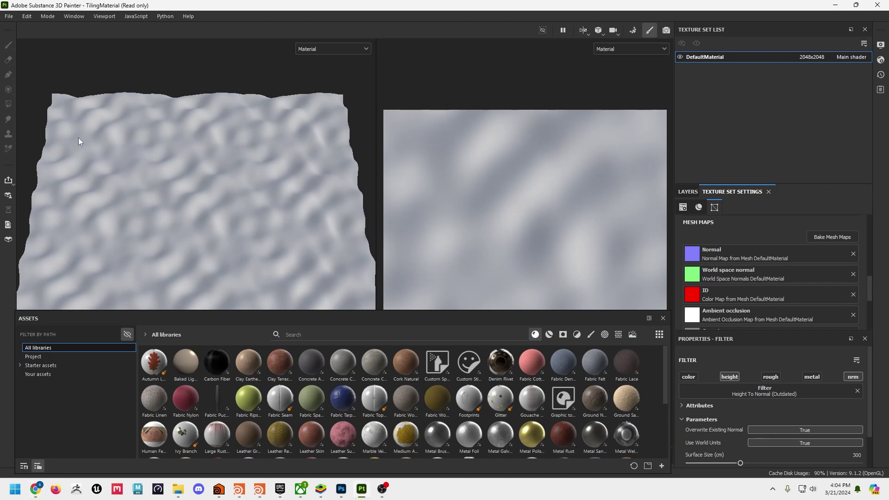
{"action": "left_click", "coordinate": [9, 17]}
{"action": "left_click", "coordinate": [16, 27]}
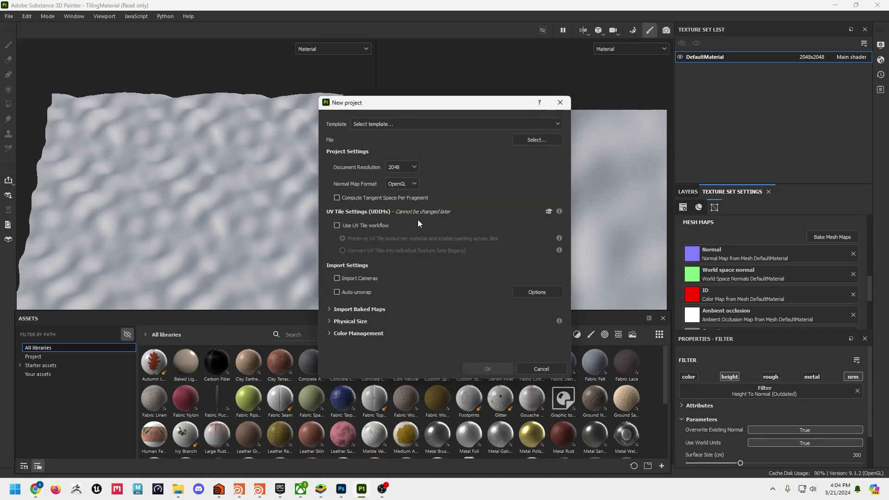
{"action": "left_click", "coordinate": [513, 139]}
{"action": "left_click", "coordinate": [466, 185]}
{"action": "left_click", "coordinate": [681, 342]}
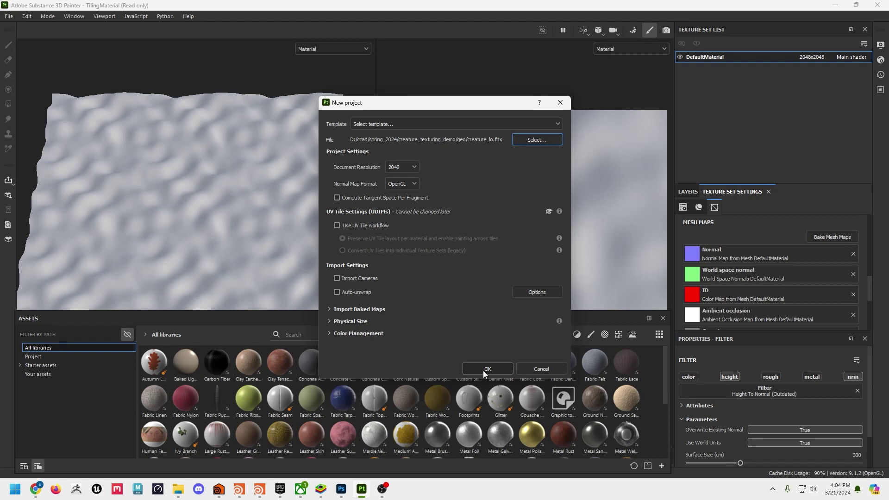
Keep the document resolution at 2048 and create the project
{"action": "left_click", "coordinate": [400, 167]}
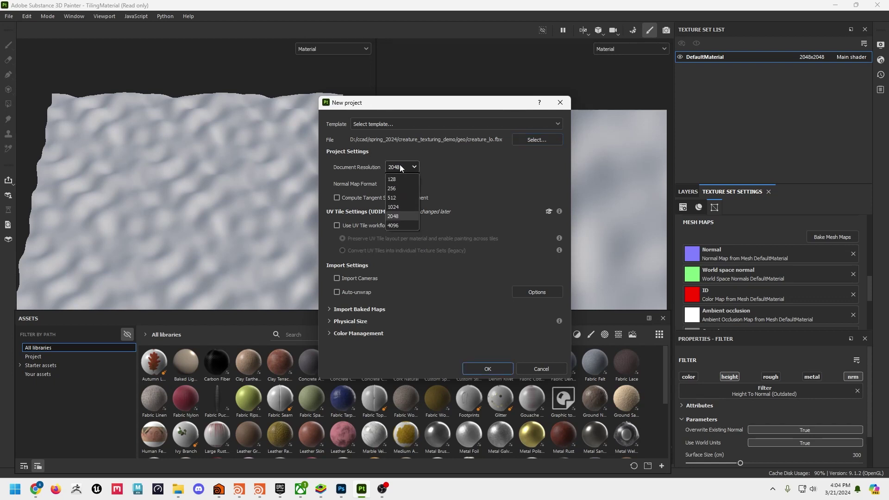
{"action": "left_click", "coordinate": [399, 218]}
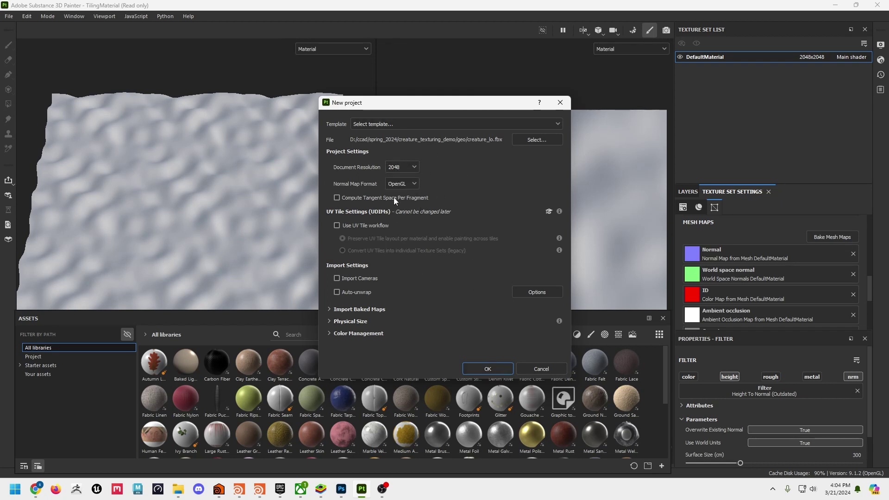
{"action": "left_click", "coordinate": [482, 371]}
{"action": "left_click", "coordinate": [403, 256]}
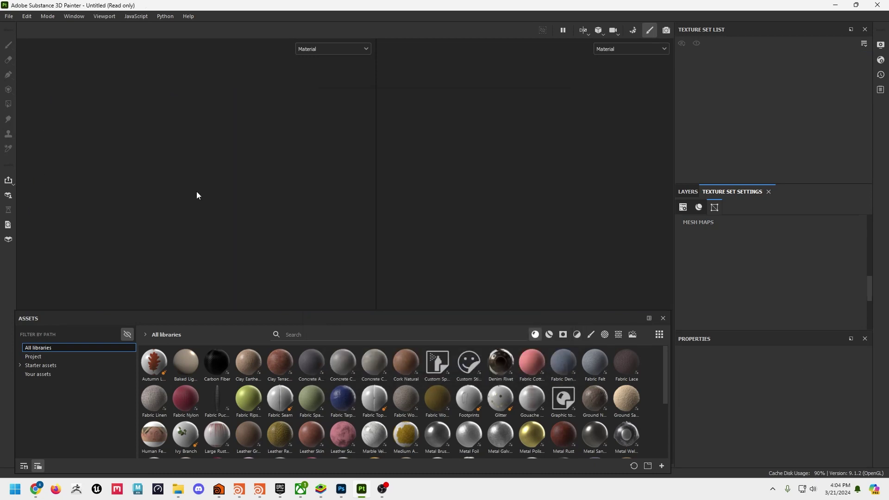
Examine the UV layouts of the body_MAT, eye_MAT, lrgTopFin_MAT and smlBtmFins_MAT texture sets alongside the 3D creature
{"action": "left_click_drag", "start_coordinate": [289, 149], "coordinate": [259, 212], "text": "alt"}
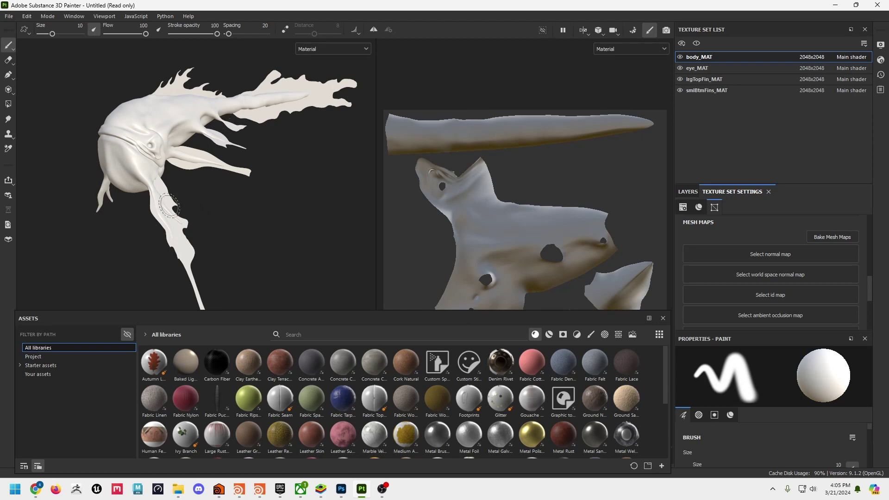
{"action": "left_click", "coordinate": [704, 66]}
{"action": "left_click", "coordinate": [736, 80]}
{"action": "left_click", "coordinate": [733, 58]}
{"action": "left_click", "coordinate": [734, 70]}
{"action": "left_click", "coordinate": [736, 81]}
{"action": "left_click", "coordinate": [738, 90]}
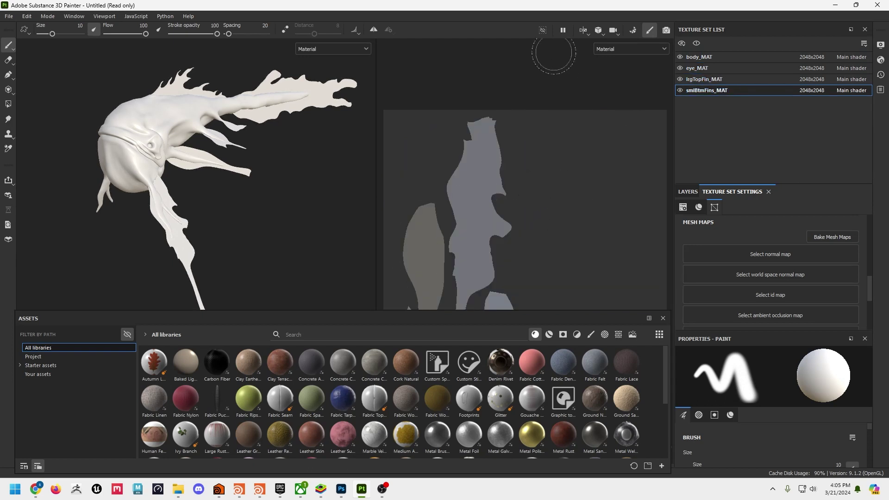
{"action": "scroll", "coordinate": [549, 176], "scroll_direction": "down", "scroll_amount": 1}
{"action": "scroll", "coordinate": [548, 176], "scroll_direction": "up", "scroll_amount": 1}
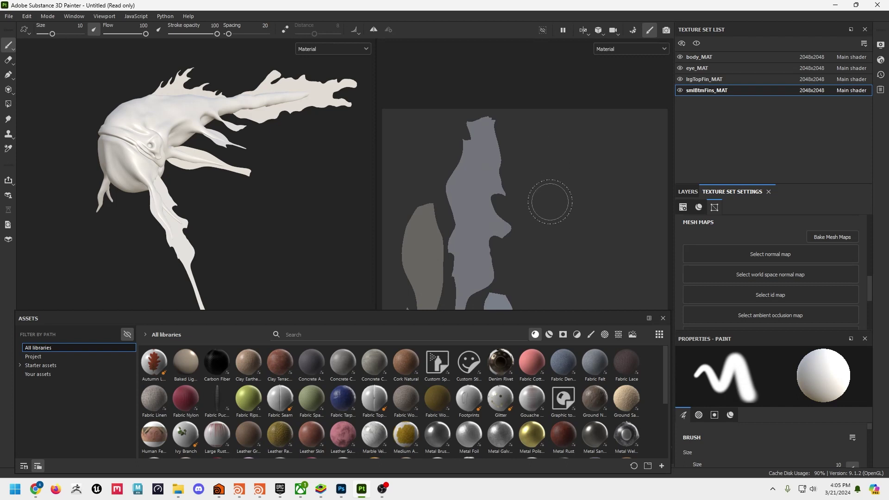
{"action": "middle_click_drag", "start_coordinate": [551, 201], "coordinate": [548, 130], "text": "alt"}
{"action": "right_click_drag", "start_coordinate": [583, 155], "coordinate": [579, 80], "text": "alt"}
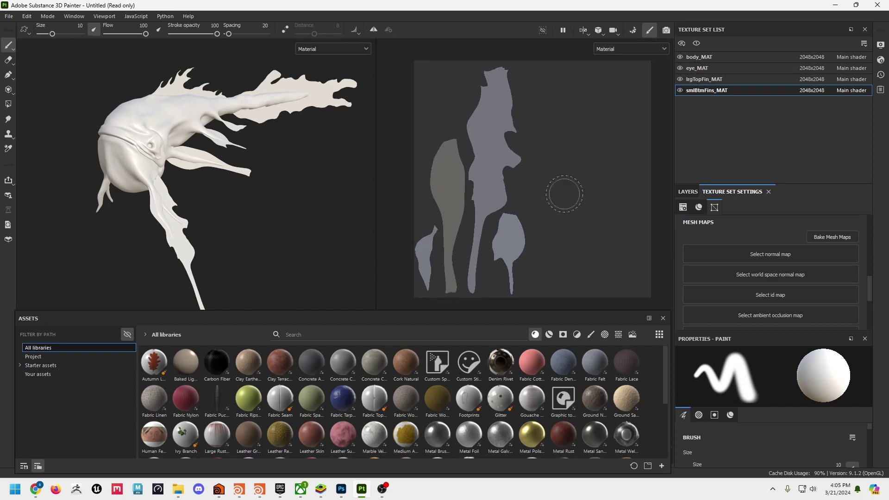
{"action": "left_click", "coordinate": [583, 32]}
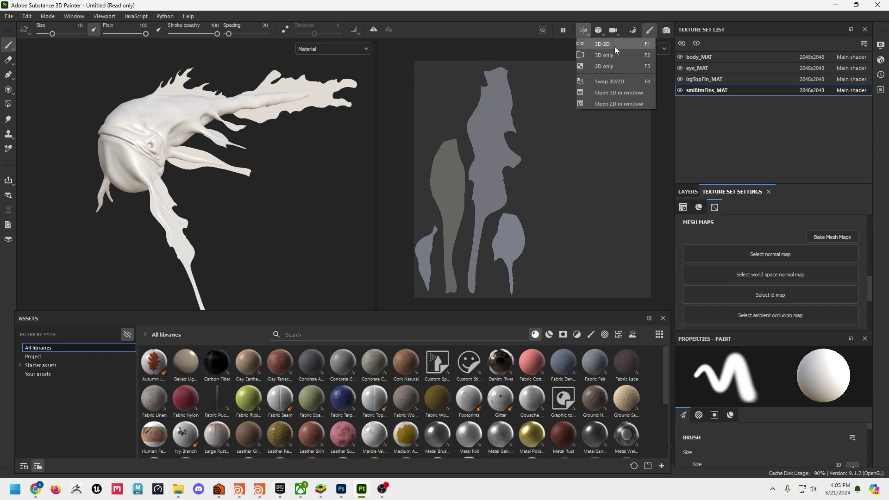
{"action": "left_click", "coordinate": [498, 54]}
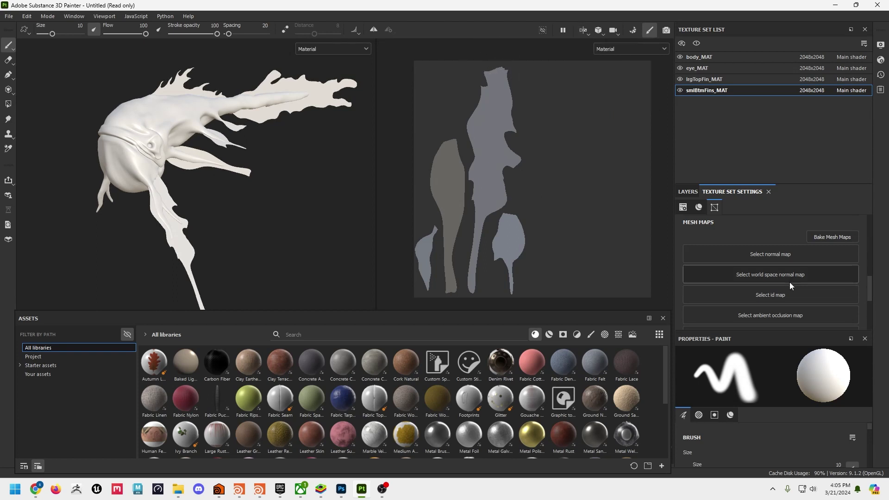
Select the lrgTopFin_MAT texture set and examine the creature's body and fins from several sides
{"action": "left_click", "coordinate": [720, 57]}
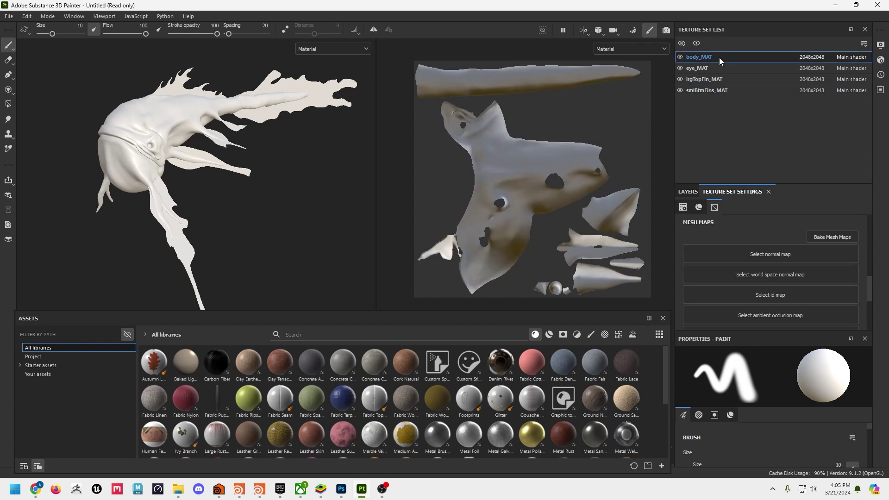
{"action": "left_click", "coordinate": [704, 79]}
{"action": "left_click_drag", "start_coordinate": [240, 200], "coordinate": [194, 189], "text": "alt"}
{"action": "middle_click_drag", "start_coordinate": [299, 168], "coordinate": [198, 207], "text": "alt"}
{"action": "left_click_drag", "start_coordinate": [225, 207], "coordinate": [248, 210], "text": "alt"}
{"action": "middle_click_drag", "start_coordinate": [247, 210], "coordinate": [248, 214], "text": "alt"}
{"action": "left_click_drag", "start_coordinate": [249, 213], "coordinate": [518, 194], "text": "alt"}
{"action": "middle_click_drag", "start_coordinate": [518, 194], "coordinate": [517, 192], "text": "alt"}
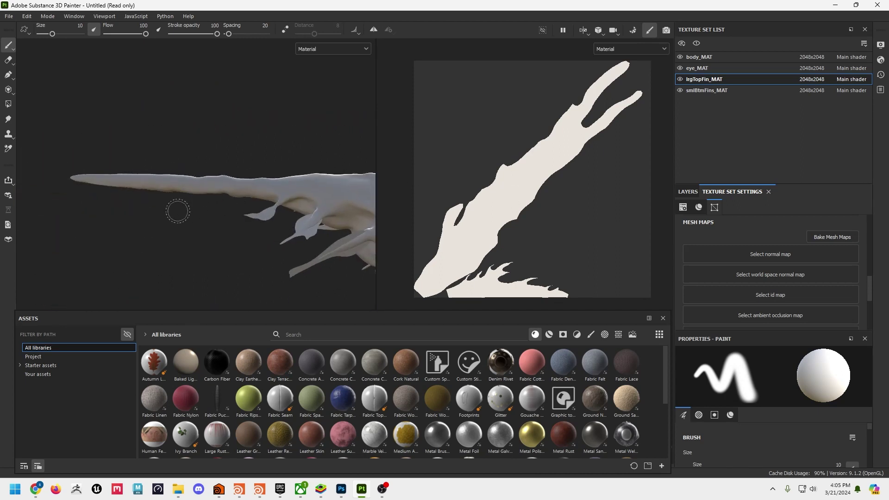
{"action": "middle_click_drag", "start_coordinate": [283, 129], "coordinate": [259, 128], "text": "alt"}
{"action": "left_click_drag", "start_coordinate": [258, 128], "coordinate": [266, 226], "text": "alt"}
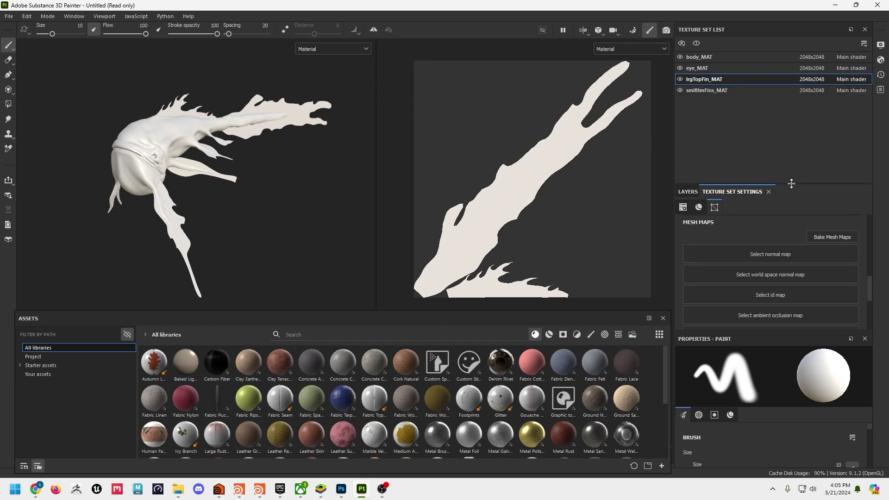
Enlarge the texture set settings area and add Emissive and Opacity channels to lrgTopFin_MAT
{"action": "left_click_drag", "start_coordinate": [792, 183], "coordinate": [788, 114]}
{"action": "scroll", "coordinate": [829, 252], "scroll_direction": "up", "scroll_amount": 10}
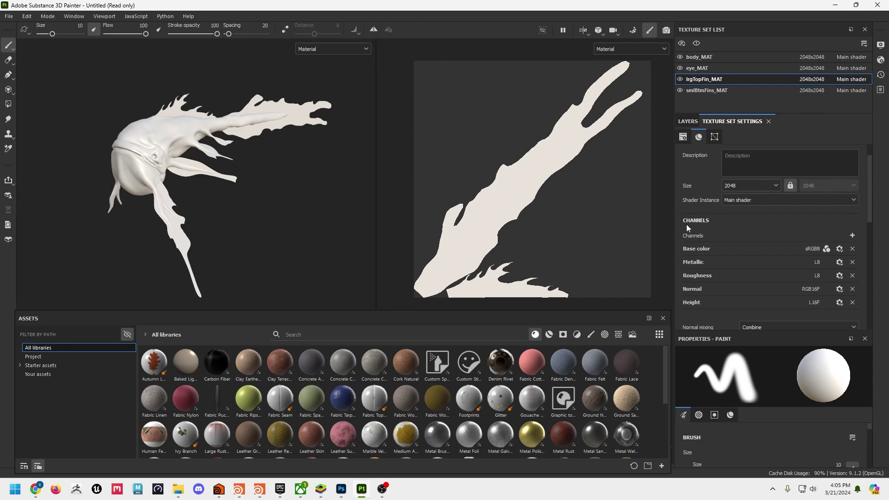
{"action": "left_click", "coordinate": [855, 239]}
{"action": "left_click", "coordinate": [765, 218]}
{"action": "left_click", "coordinate": [853, 235]}
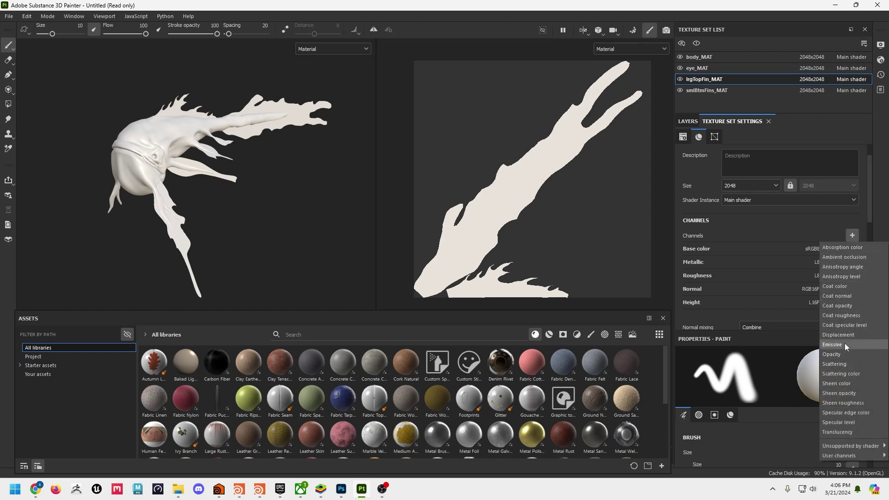
{"action": "left_click", "coordinate": [845, 344]}
{"action": "left_click", "coordinate": [853, 235]}
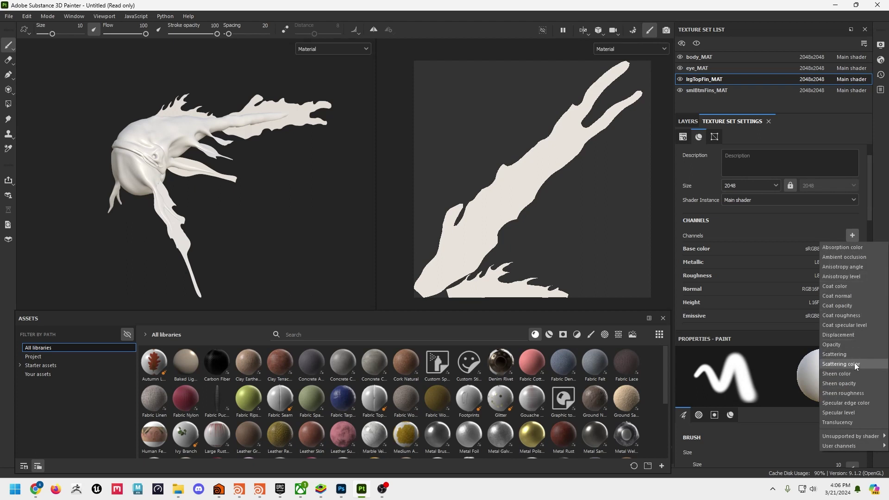
{"action": "left_click", "coordinate": [857, 345]}
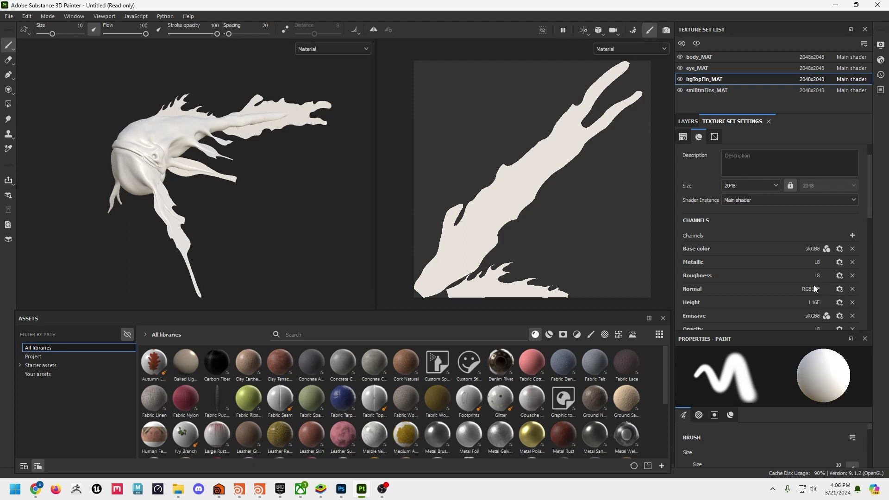
{"action": "scroll", "coordinate": [813, 285], "scroll_direction": "down", "scroll_amount": 2}
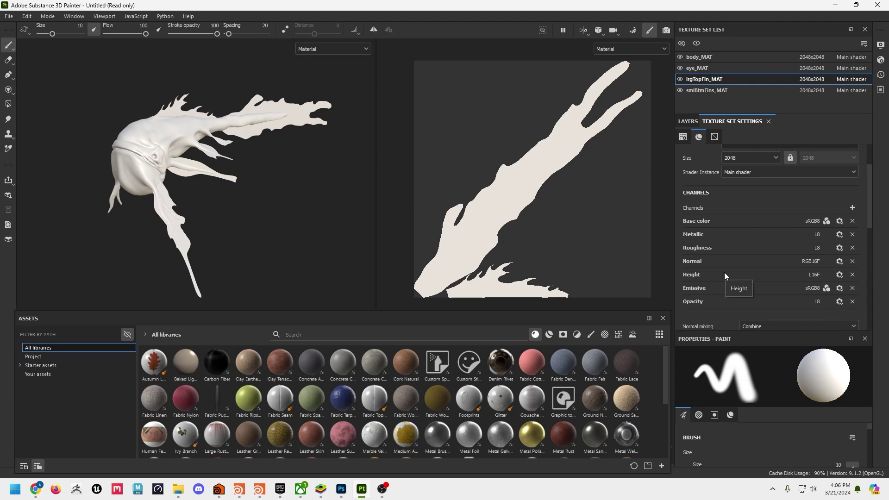
Add Opacity and Emissive channels to the smlBtmFins_MAT texture set
{"action": "left_click", "coordinate": [702, 90]}
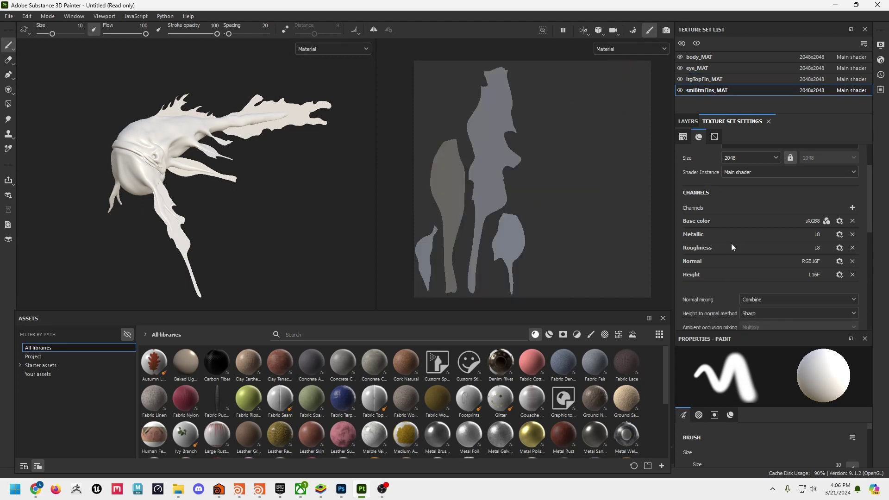
{"action": "left_click", "coordinate": [853, 207]}
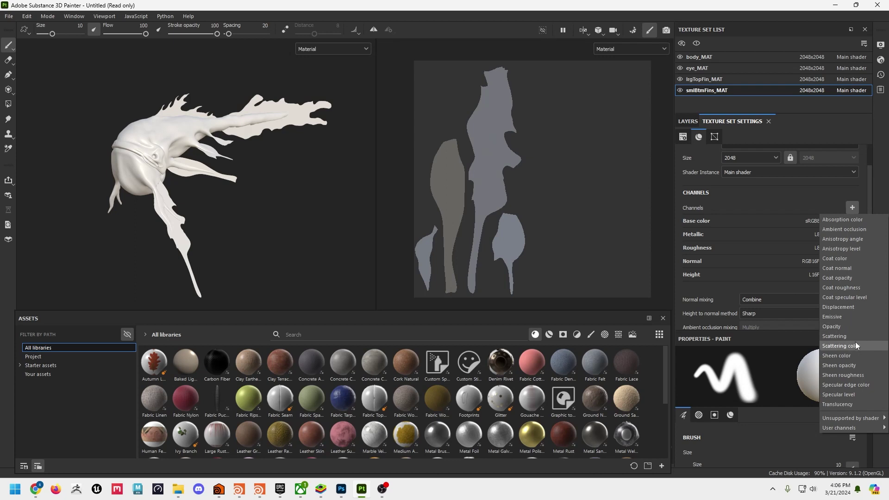
{"action": "left_click", "coordinate": [846, 327]}
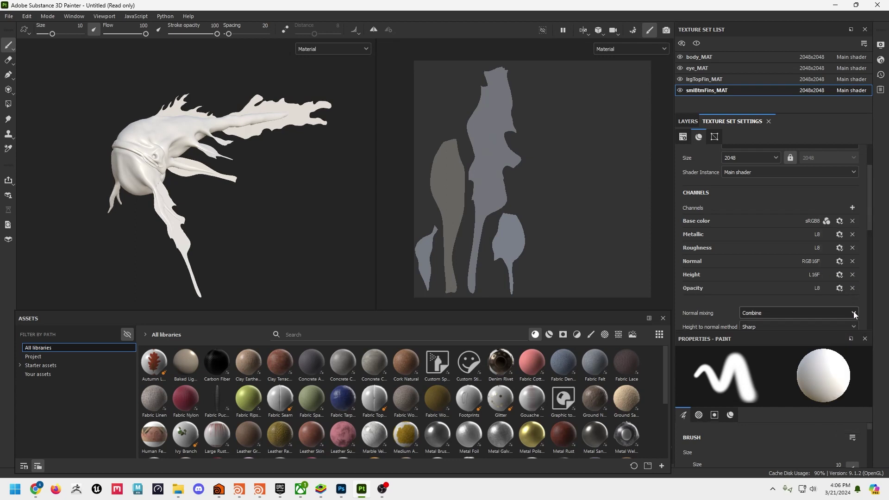
{"action": "left_click", "coordinate": [853, 208]}
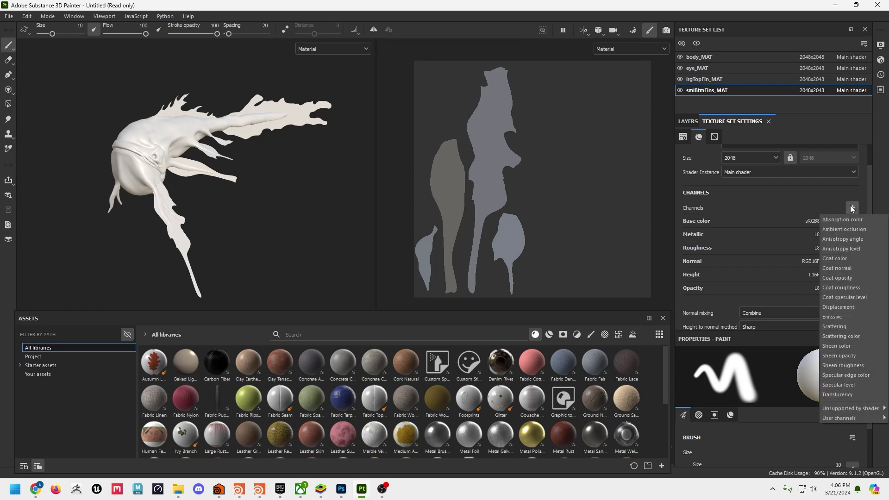
{"action": "left_click", "coordinate": [850, 316]}
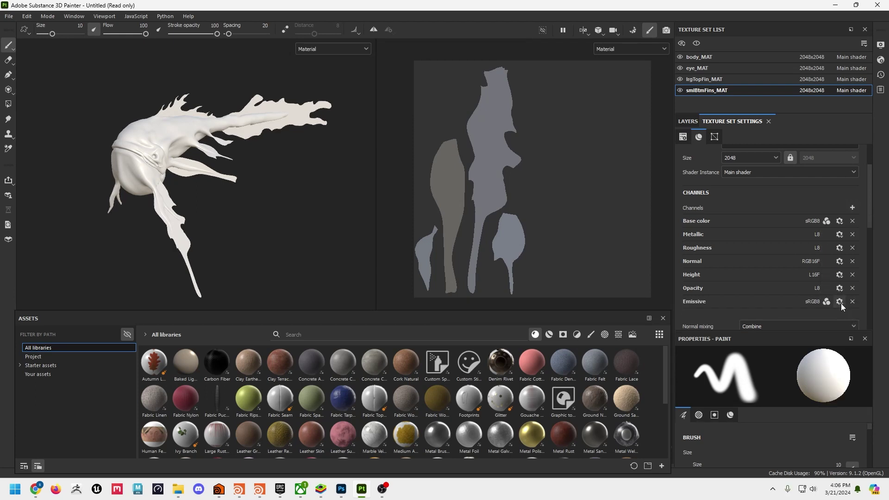
{"action": "scroll", "coordinate": [830, 289], "scroll_direction": "down", "scroll_amount": 1}
{"action": "scroll", "coordinate": [829, 288], "scroll_direction": "up", "scroll_amount": 1}
Change the main shader from asm-metal-rough to pbr-metal-rough-with-alpha-blending
{"action": "mouse_move", "coordinate": [294, 214]}
{"action": "left_mouse_down", "text": "alt"}
{"action": "mouse_move", "coordinate": [201, 166]}
{"action": "mouse_move", "coordinate": [199, 112]}
{"action": "left_mouse_up", "text": "alt"}
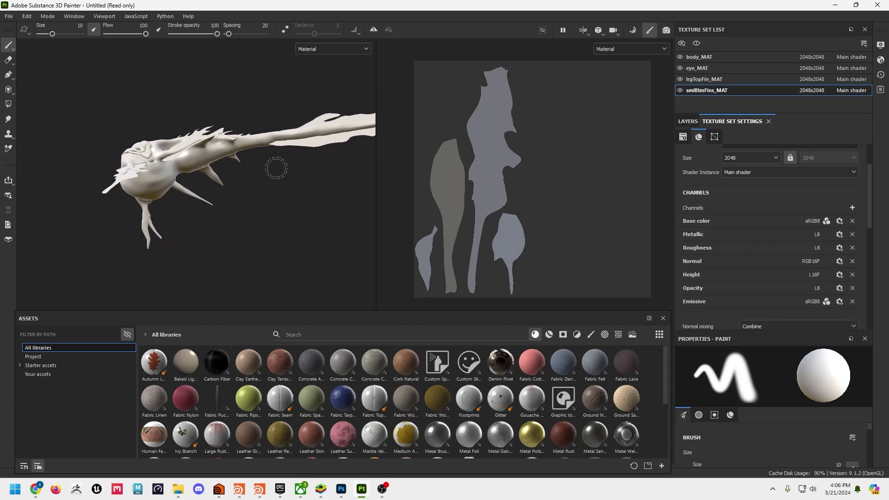
{"action": "left_click_drag", "start_coordinate": [254, 184], "coordinate": [236, 229], "text": "alt"}
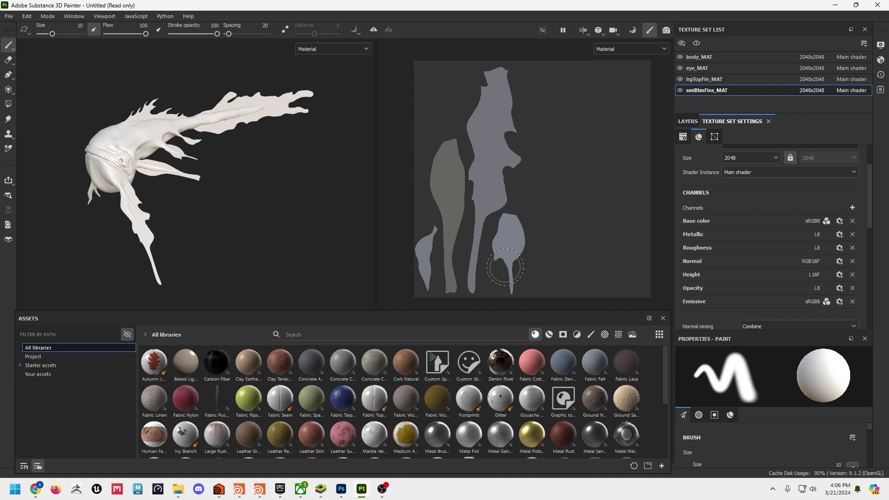
{"action": "left_click", "coordinate": [881, 61]}
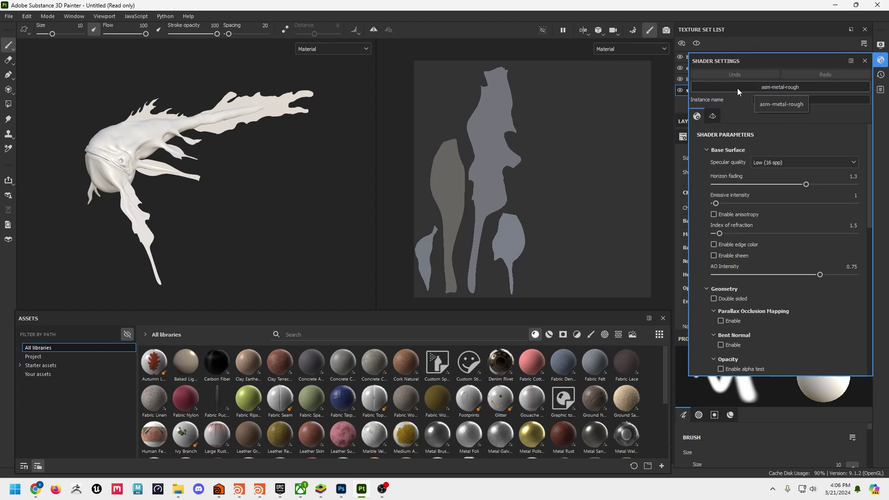
{"action": "left_click", "coordinate": [787, 86]}
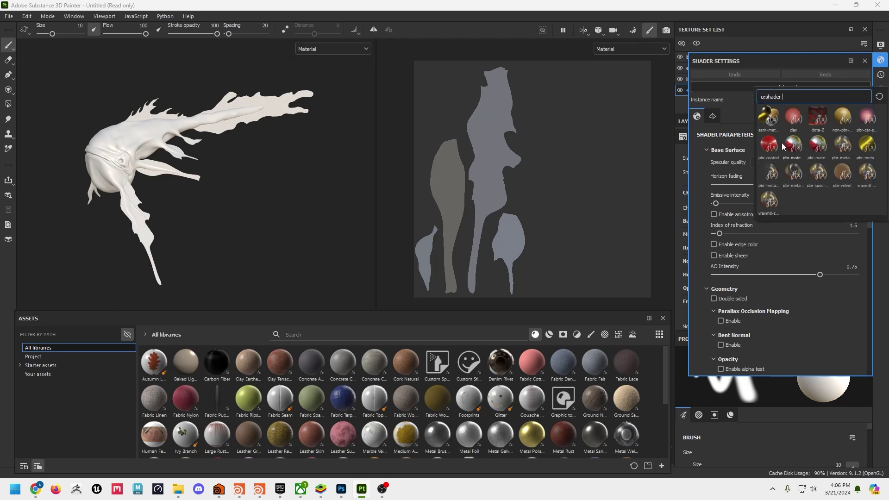
{"action": "mouse_move", "coordinate": [774, 176]}
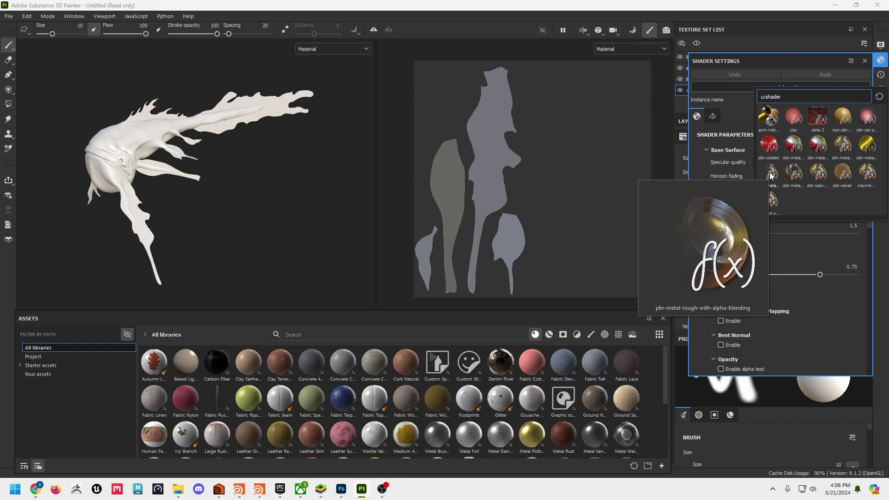
{"action": "left_click", "coordinate": [771, 174]}
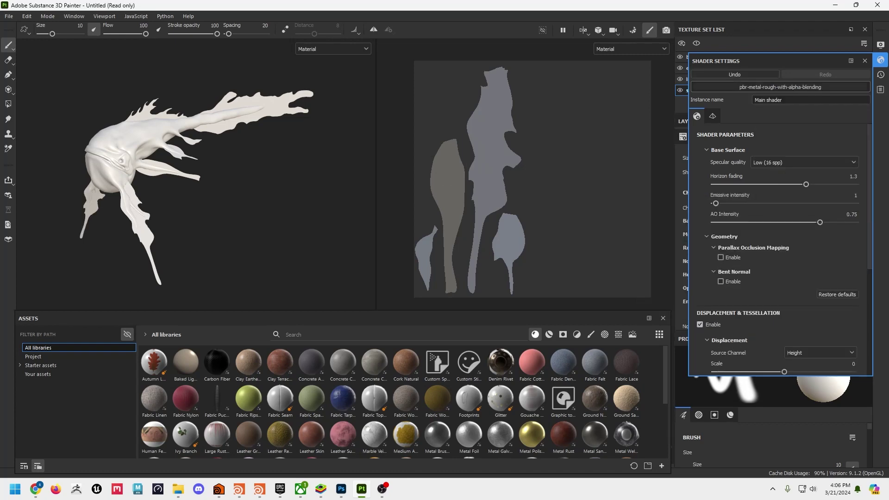
{"action": "left_click", "coordinate": [863, 62]}
Open the mesh map baking settings from the smlBtmFins_MAT texture set settings
{"action": "mouse_move", "coordinate": [218, 209]}
{"action": "left_mouse_down", "text": "alt"}
{"action": "mouse_move", "coordinate": [213, 110]}
{"action": "mouse_move", "coordinate": [175, 175]}
{"action": "mouse_move", "coordinate": [348, 211]}
{"action": "mouse_move", "coordinate": [285, 199]}
{"action": "mouse_move", "coordinate": [300, 212]}
{"action": "mouse_move", "coordinate": [68, 215]}
{"action": "left_mouse_up", "text": "alt"}
{"action": "middle_click_drag", "start_coordinate": [260, 181], "coordinate": [106, 140], "text": "alt"}
{"action": "mouse_move", "coordinate": [105, 141]}
{"action": "right_mouse_down", "text": "alt"}
{"action": "mouse_move", "coordinate": [115, 129]}
{"action": "mouse_move", "coordinate": [287, 152]}
{"action": "right_mouse_up", "text": "alt"}
{"action": "mouse_move", "coordinate": [287, 153]}
{"action": "left_mouse_down", "text": "alt"}
{"action": "mouse_move", "coordinate": [241, 149]}
{"action": "mouse_move", "coordinate": [232, 162]}
{"action": "mouse_move", "coordinate": [242, 165]}
{"action": "mouse_move", "coordinate": [241, 179]}
{"action": "mouse_move", "coordinate": [263, 161]}
{"action": "left_mouse_up", "text": "alt"}
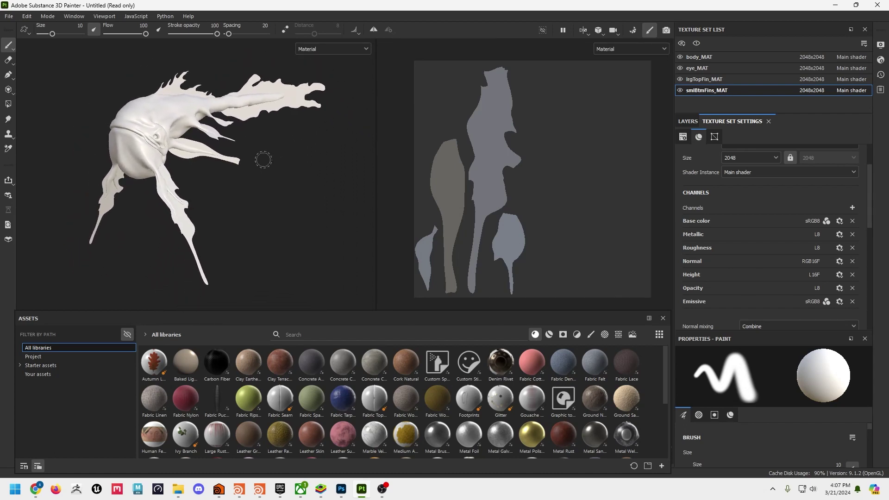
{"action": "left_click", "coordinate": [688, 121]}
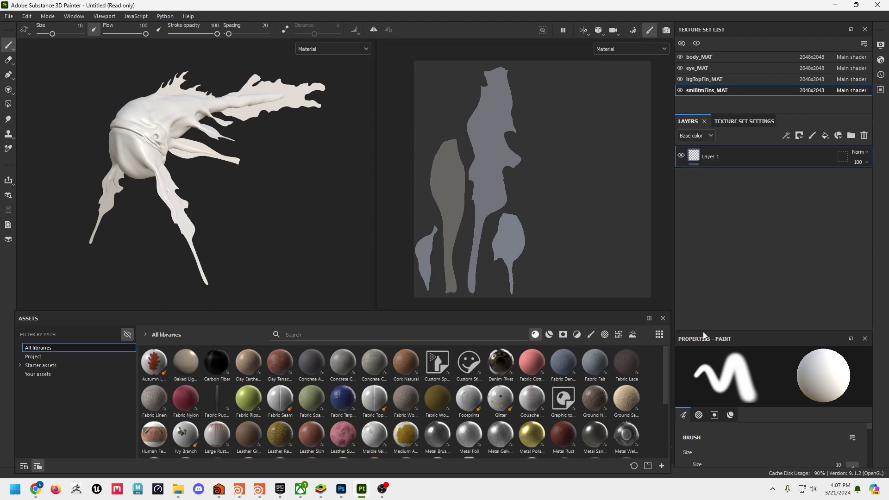
{"action": "left_click", "coordinate": [744, 121]}
{"action": "scroll", "coordinate": [781, 251], "scroll_direction": "down", "scroll_amount": 5}
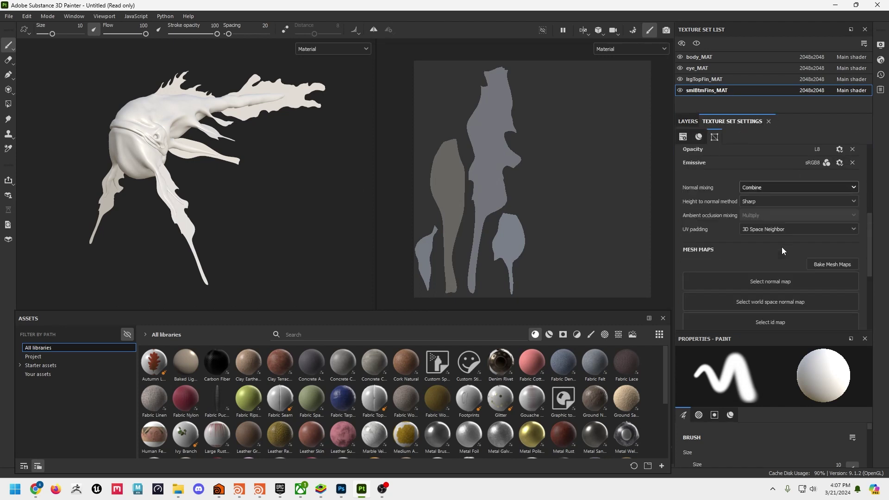
{"action": "left_click", "coordinate": [822, 211]}
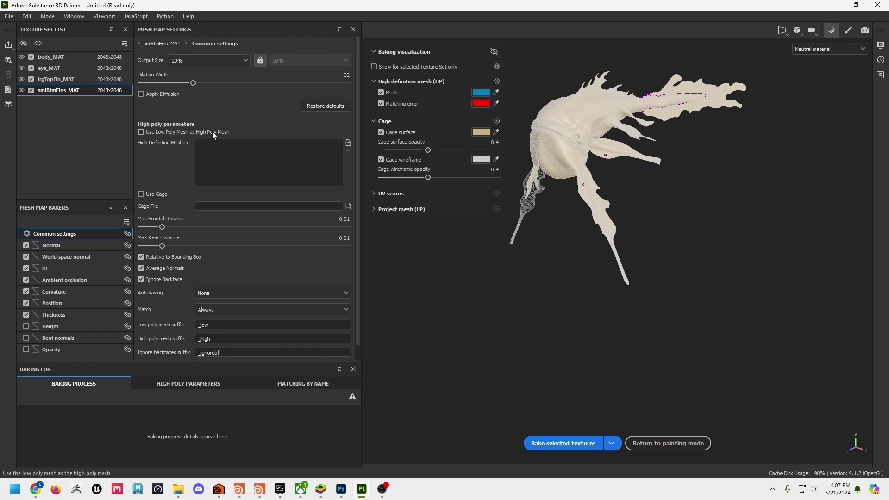
Enable the low poly mesh as high poly mesh, bake the mesh maps for all texture sets, and return to painting mode
{"action": "left_click", "coordinate": [141, 132]}
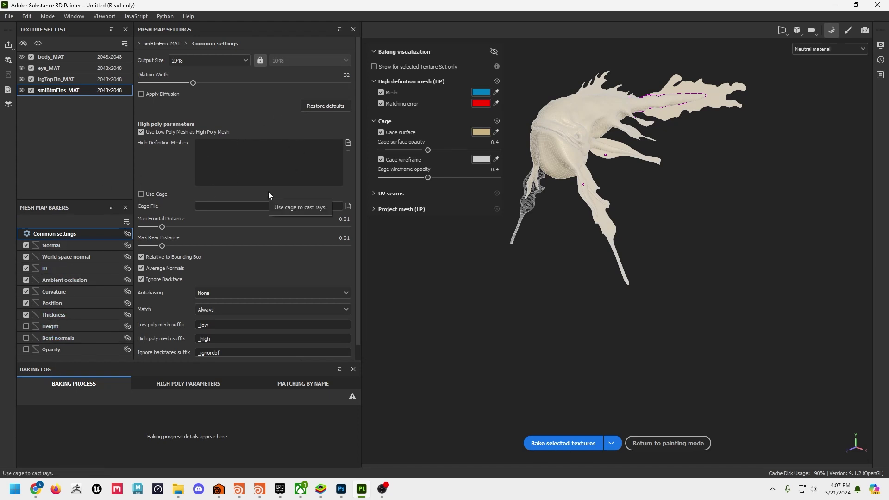
{"action": "left_click", "coordinate": [565, 445]}
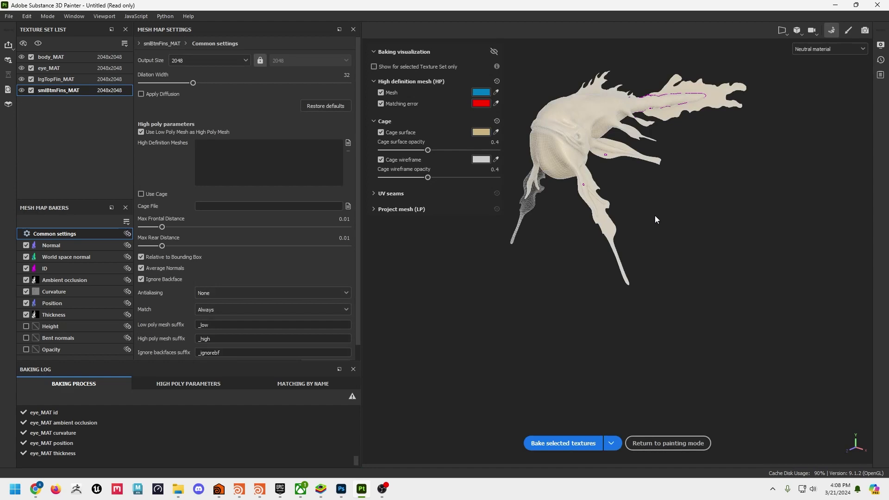
{"action": "middle_click_drag", "start_coordinate": [654, 232], "coordinate": [668, 332]}
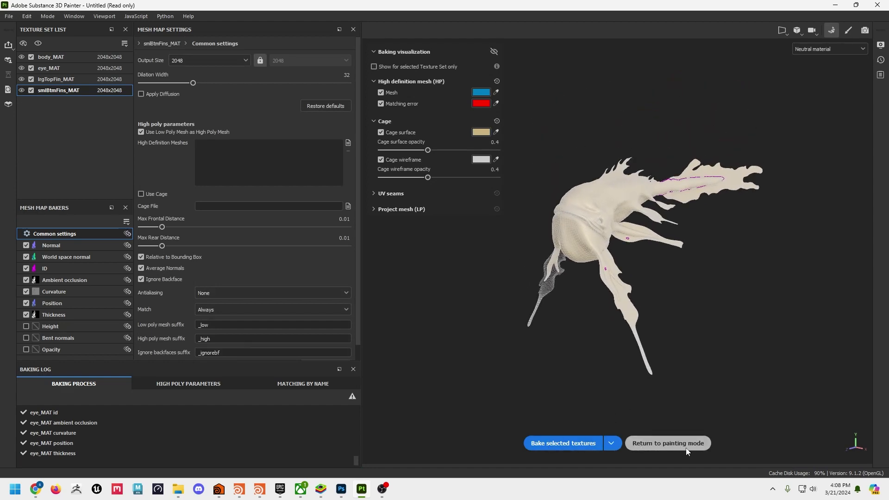
{"action": "left_click", "coordinate": [668, 443]}
{"action": "mouse_move", "coordinate": [257, 238]}
{"action": "left_mouse_down", "text": "alt"}
{"action": "mouse_move", "coordinate": [242, 229]}
{"action": "mouse_move", "coordinate": [236, 204]}
{"action": "mouse_move", "coordinate": [268, 224]}
{"action": "mouse_move", "coordinate": [256, 197]}
{"action": "mouse_move", "coordinate": [193, 191]}
{"action": "mouse_move", "coordinate": [254, 198]}
{"action": "mouse_move", "coordinate": [269, 209]}
{"action": "left_mouse_up", "text": "alt"}
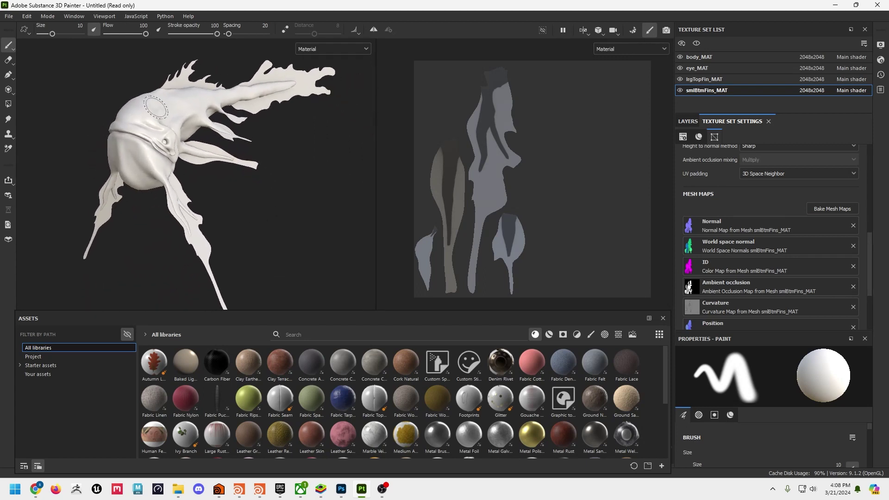
{"action": "mouse_move", "coordinate": [257, 132]}
{"action": "left_mouse_down", "text": "alt"}
{"action": "mouse_move", "coordinate": [319, 141]}
{"action": "mouse_move", "coordinate": [282, 145]}
{"action": "mouse_move", "coordinate": [203, 208]}
{"action": "mouse_move", "coordinate": [174, 214]}
{"action": "mouse_move", "coordinate": [249, 215]}
{"action": "left_mouse_up", "text": "alt"}
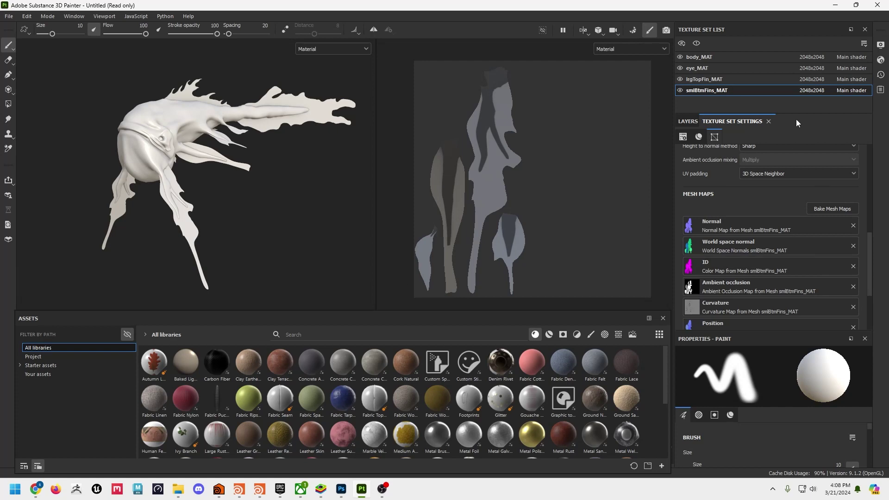
Show the layer stack and start adding import resources from the creature_texturing_demo texture folder
{"action": "left_click_drag", "start_coordinate": [797, 115], "coordinate": [797, 145]}
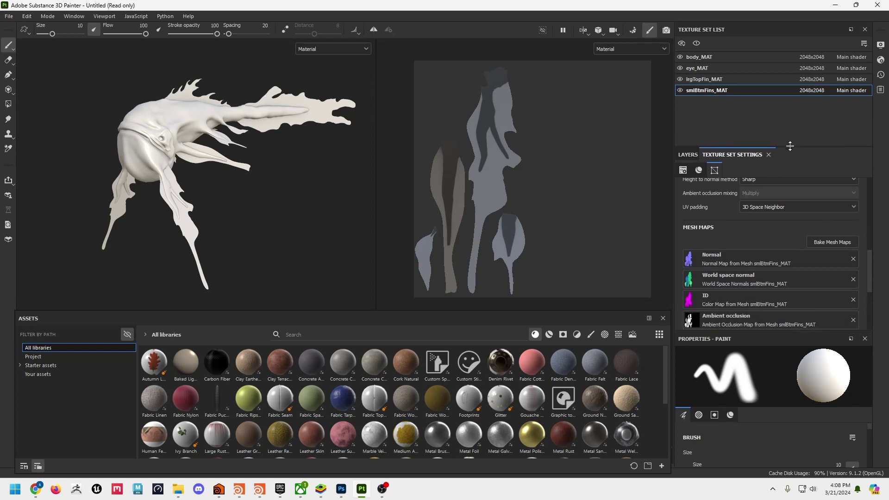
{"action": "left_click", "coordinate": [690, 151]}
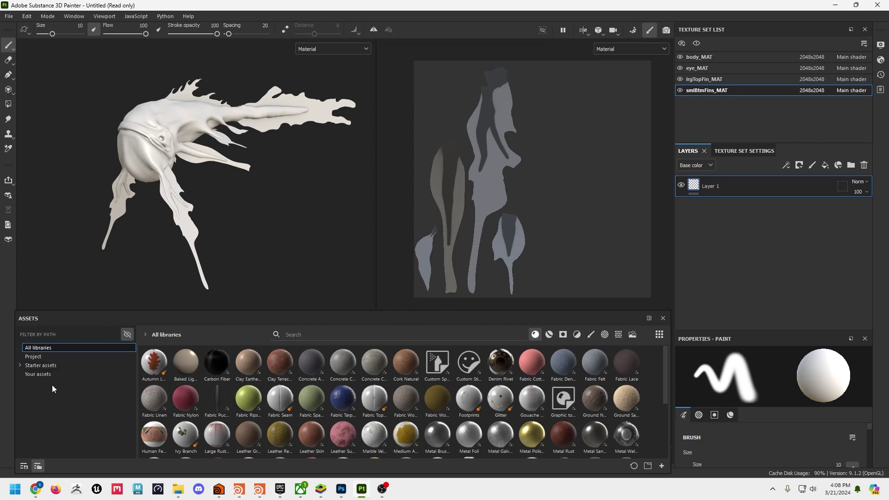
{"action": "left_click", "coordinate": [9, 16]}
{"action": "left_click", "coordinate": [28, 131]}
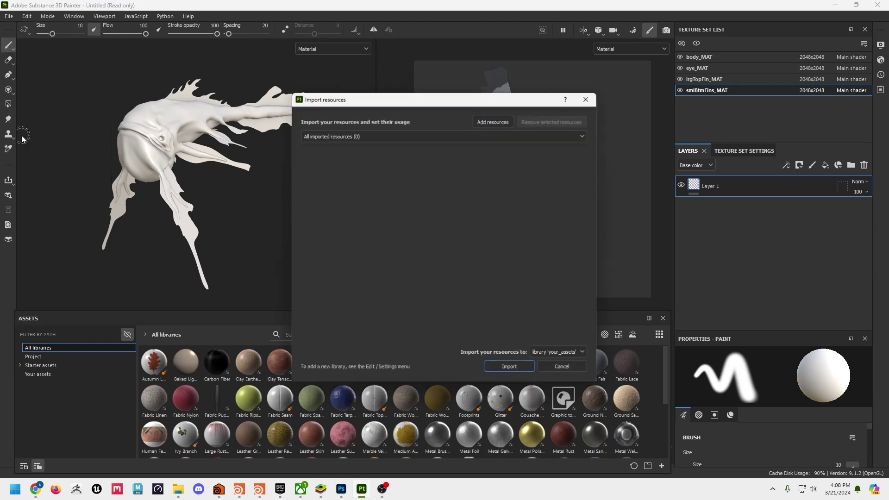
{"action": "left_click", "coordinate": [504, 119]}
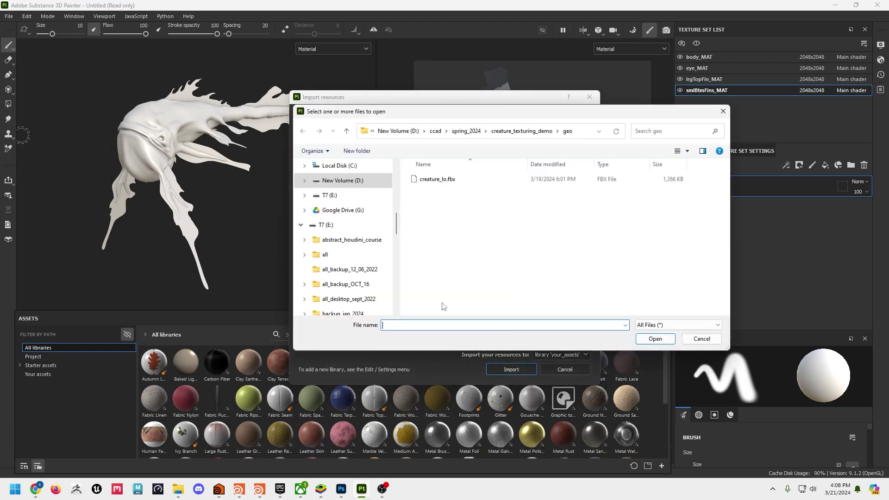
{"action": "left_click", "coordinate": [505, 132]}
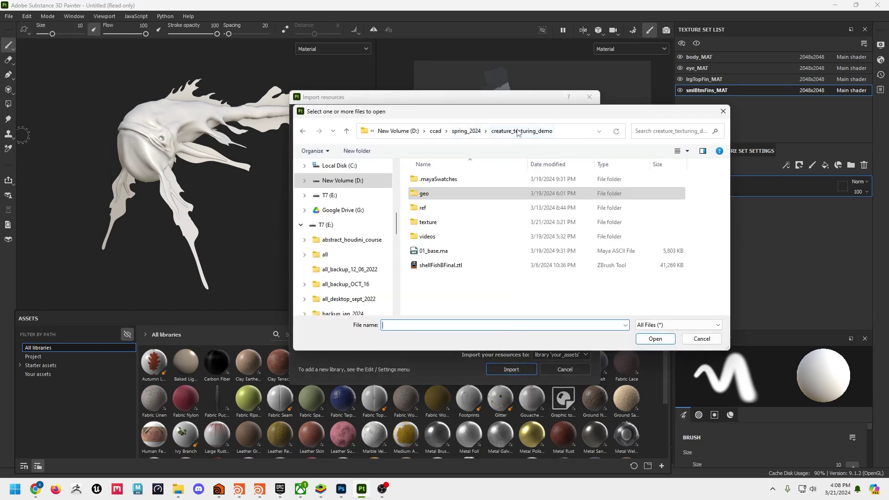
{"action": "double_click", "coordinate": [423, 225]}
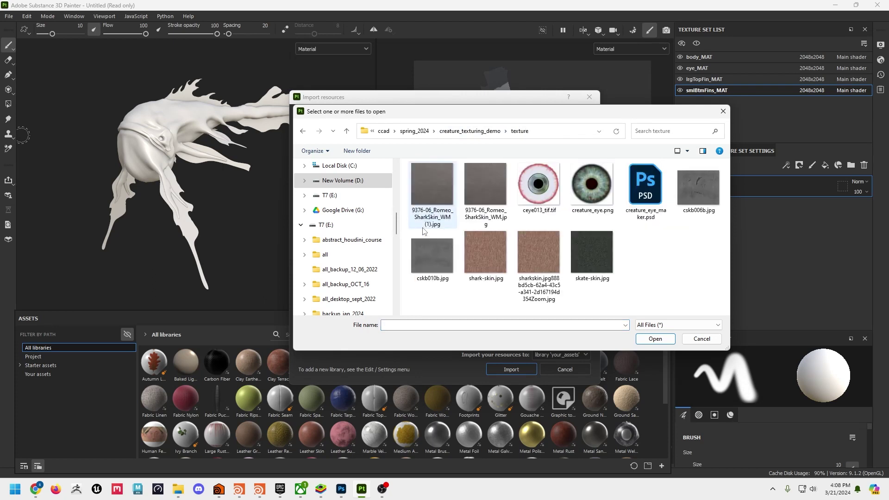
Add both Romeo_SharkSkin images, creature_eye.png, cskb006b.jpg, cskb010b.jpg, shark-skin.jpg, the long-named sharkskin image and skate-skin.jpg to the import list
{"action": "left_click", "coordinate": [425, 182]}
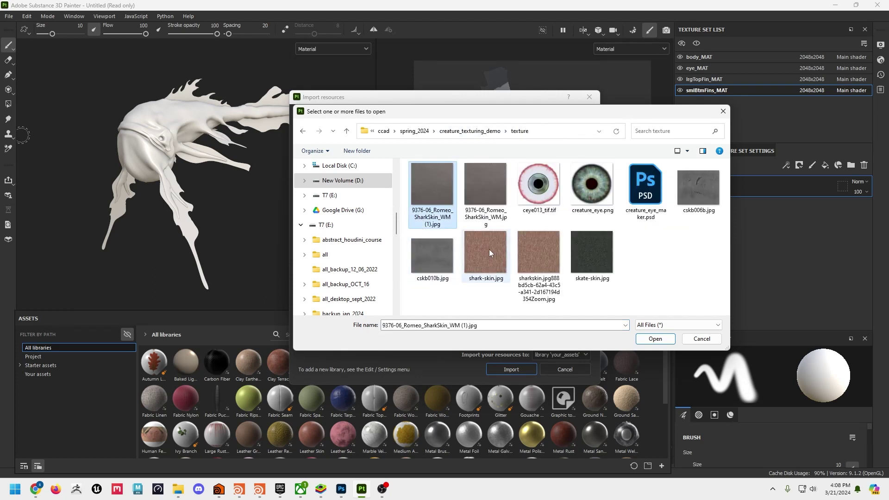
{"action": "left_click", "coordinate": [484, 195], "text": "ctrl"}
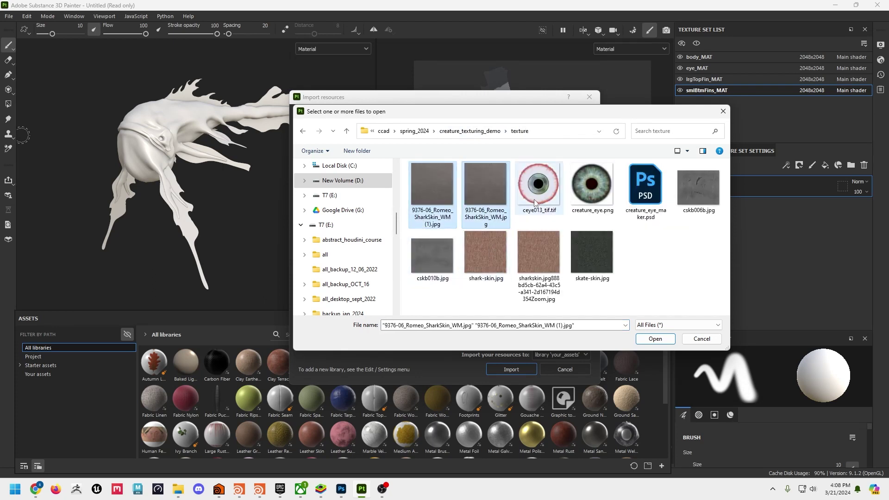
{"action": "left_click", "coordinate": [593, 188], "text": "ctrl"}
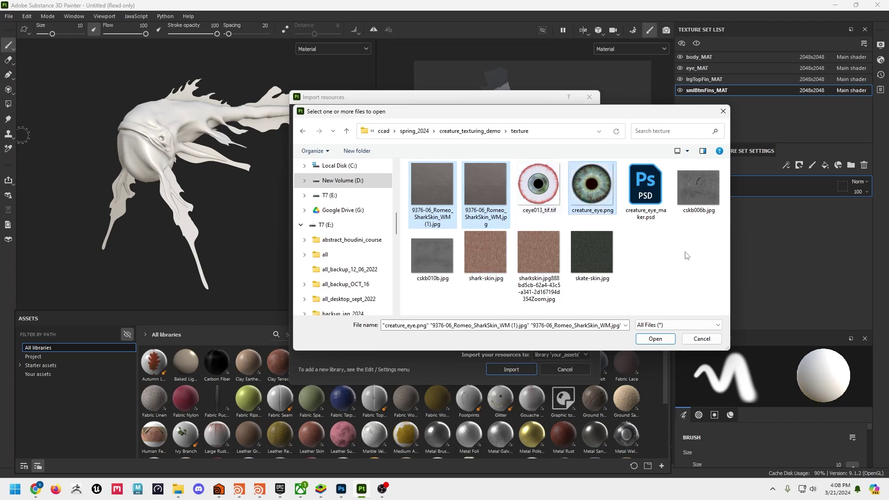
{"action": "left_click", "coordinate": [698, 185], "text": "ctrl"}
{"action": "left_click", "coordinate": [592, 254], "text": "ctrl"}
{"action": "left_click", "coordinate": [548, 263], "text": "ctrl"}
{"action": "left_click", "coordinate": [490, 260], "text": "ctrl"}
{"action": "left_click", "coordinate": [430, 258], "text": "ctrl"}
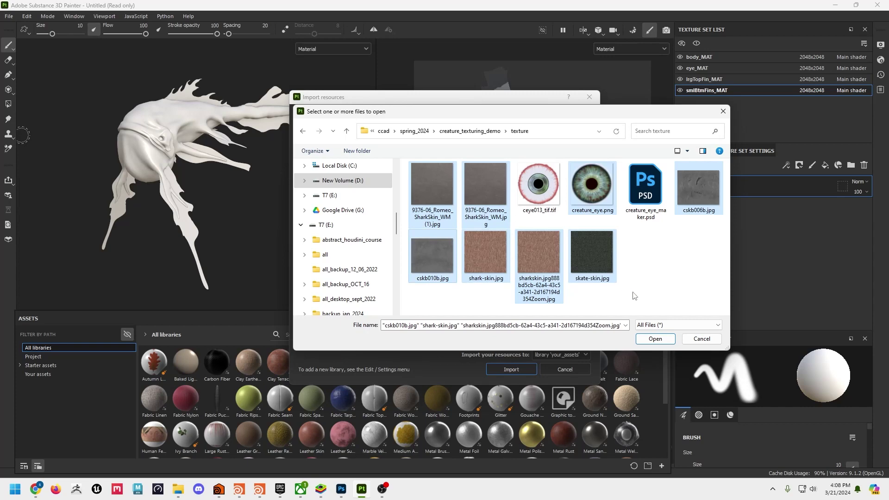
{"action": "left_click", "coordinate": [655, 339]}
Set the usage of all listed images to texture and import them into the library 'your_assets'
{"action": "left_click", "coordinate": [346, 148]}
{"action": "left_click", "coordinate": [325, 251], "text": "shift"}
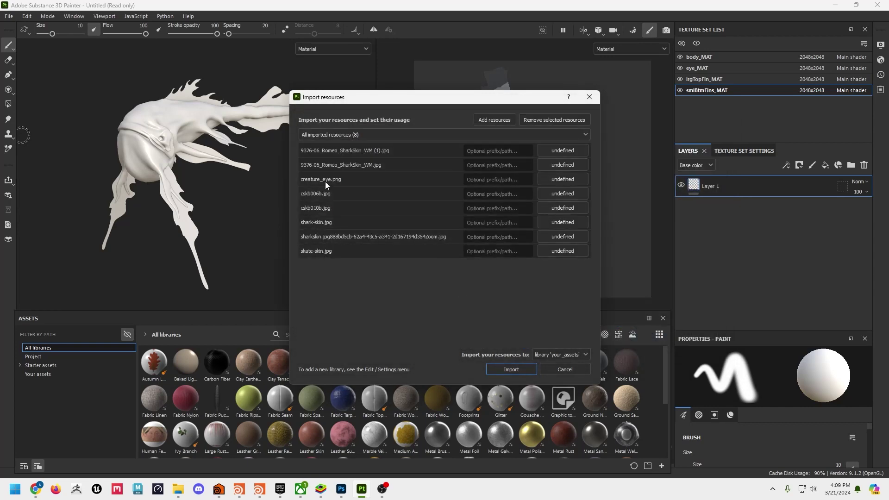
{"action": "left_click", "coordinate": [574, 152]}
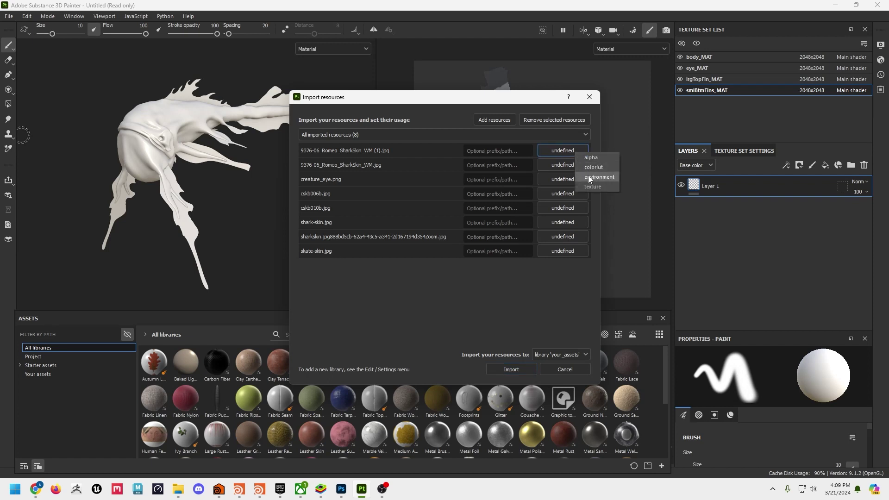
{"action": "left_click", "coordinate": [588, 185]}
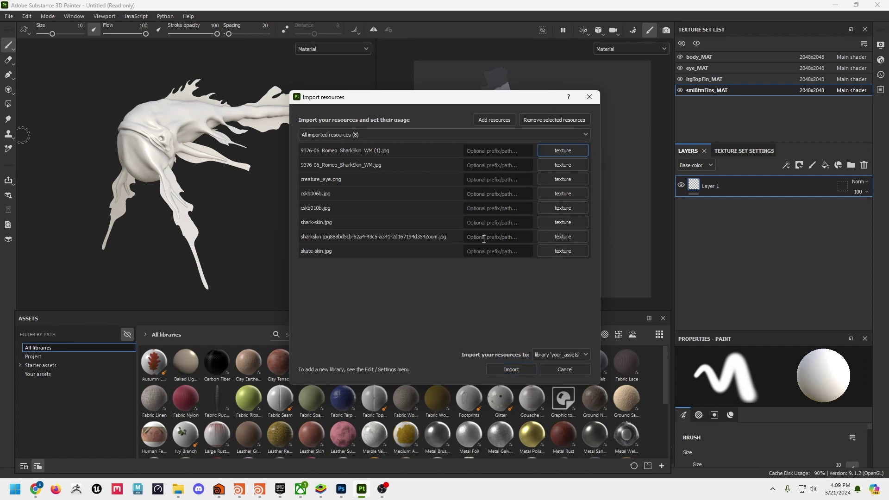
{"action": "left_click", "coordinate": [551, 355]}
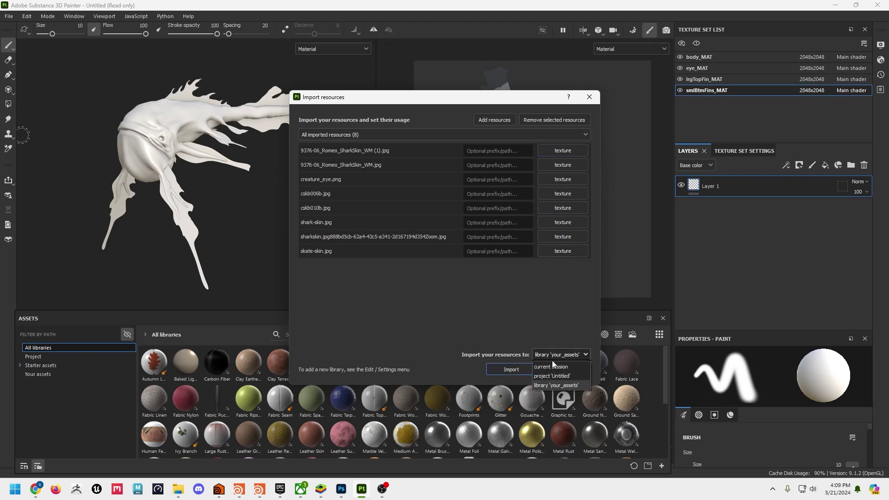
{"action": "left_click", "coordinate": [555, 384]}
{"action": "left_click", "coordinate": [502, 371]}
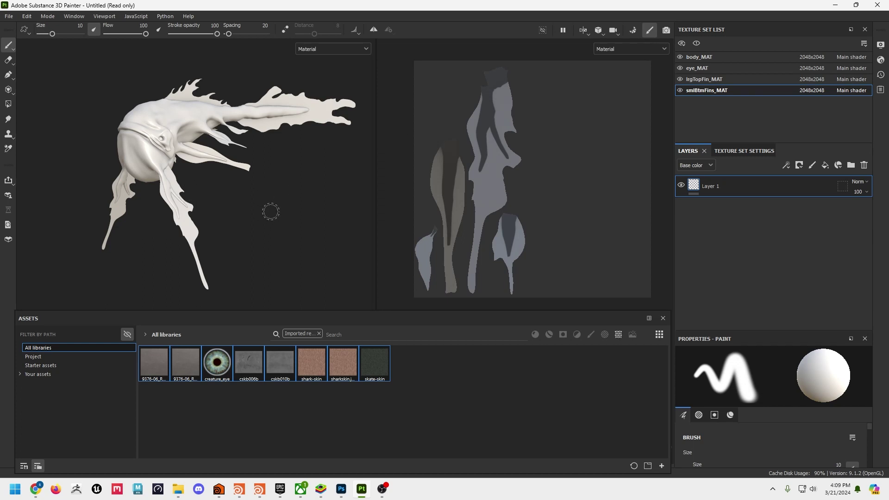
Add a fill layer to the body_MAT texture set and delete its default Layer 1
{"action": "left_click_drag", "start_coordinate": [268, 208], "coordinate": [238, 214], "text": "alt"}
{"action": "left_click", "coordinate": [702, 57]}
{"action": "left_click", "coordinate": [826, 166]}
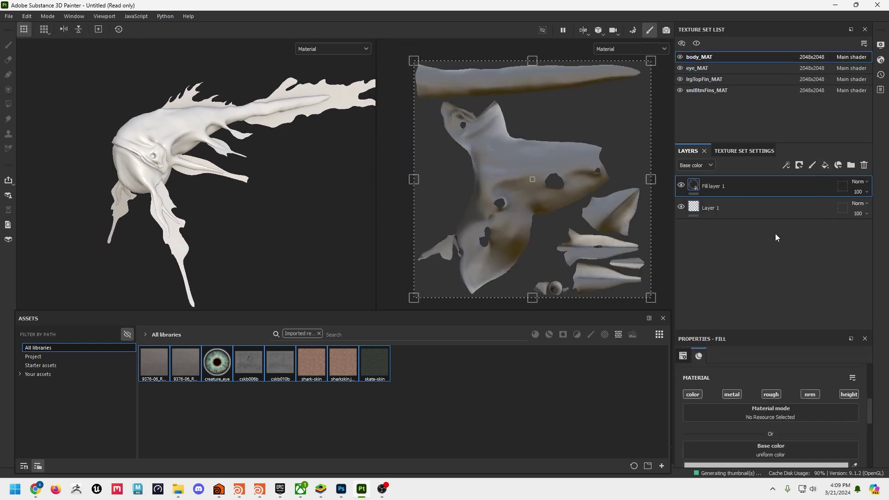
{"action": "left_click", "coordinate": [760, 214]}
{"action": "key", "text": "Delete"}
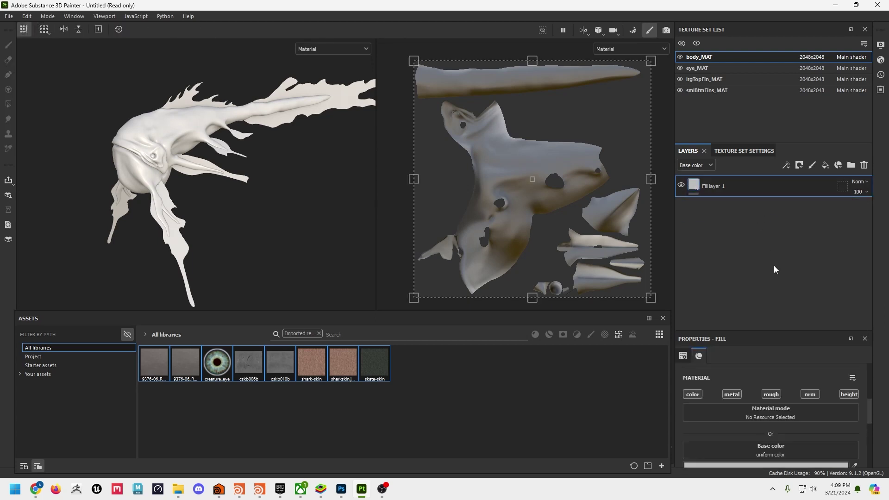
Disable the metal, rough, nrm and height channels on the body fill layer, leaving only color active
{"action": "left_click_drag", "start_coordinate": [760, 329], "coordinate": [754, 218]}
{"action": "left_click", "coordinate": [732, 269]}
{"action": "left_click", "coordinate": [771, 270]}
{"action": "left_click", "coordinate": [810, 269]}
{"action": "left_click", "coordinate": [849, 269]}
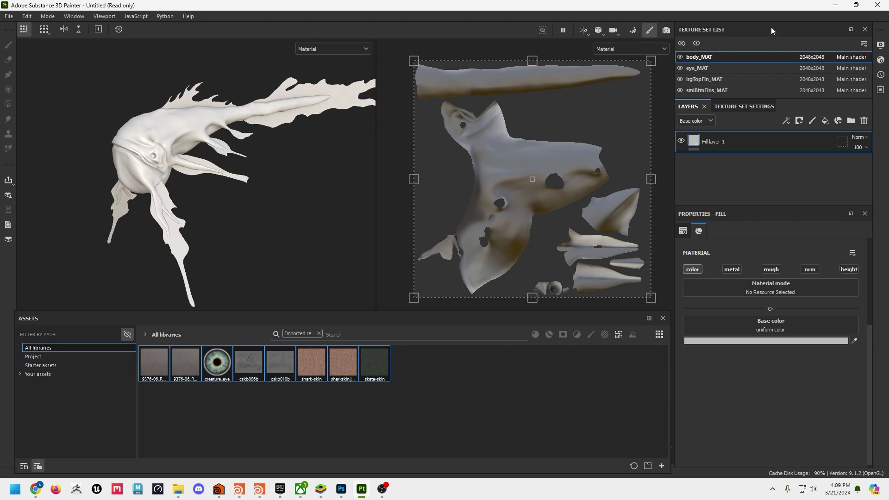
Add Emissive and Ambient occlusion channels to the body_MAT texture set
{"action": "left_click", "coordinate": [739, 106]}
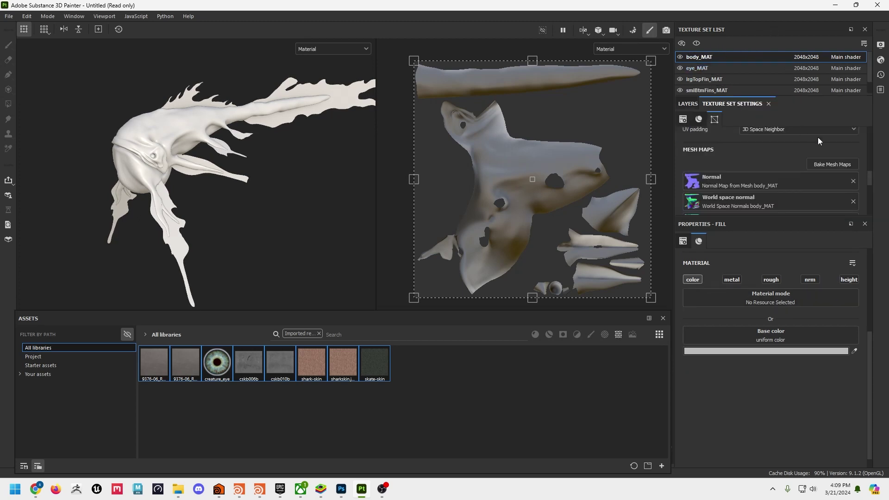
{"action": "scroll", "coordinate": [828, 182], "scroll_direction": "up", "scroll_amount": 2}
{"action": "scroll", "coordinate": [827, 182], "scroll_direction": "down", "scroll_amount": 8}
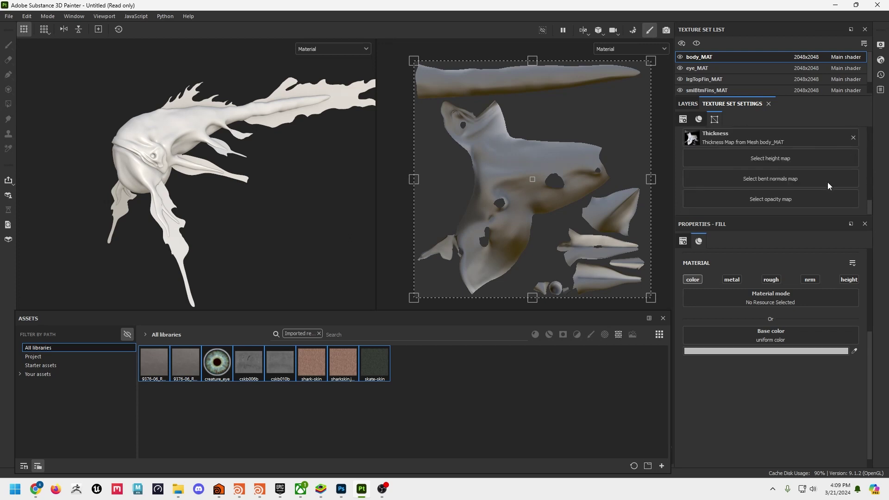
{"action": "scroll", "coordinate": [827, 182], "scroll_direction": "up", "scroll_amount": 6}
{"action": "scroll", "coordinate": [828, 182], "scroll_direction": "up", "scroll_amount": 3}
{"action": "scroll", "coordinate": [829, 183], "scroll_direction": "down", "scroll_amount": 3}
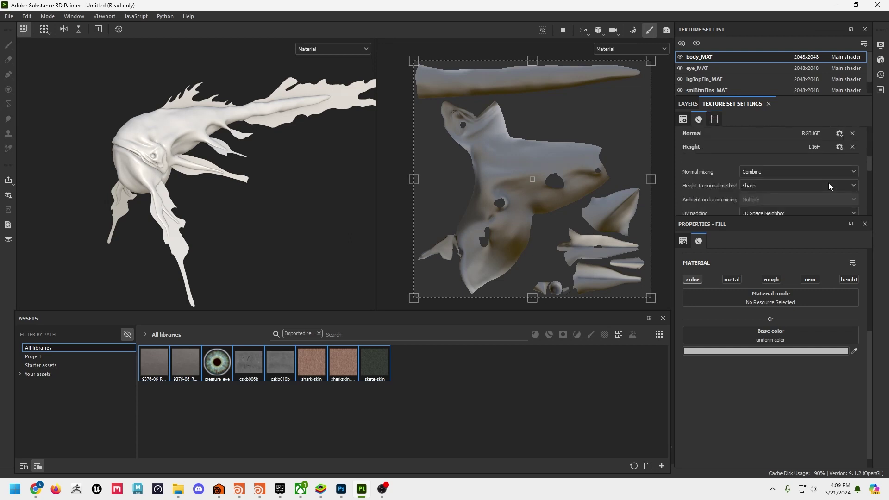
{"action": "scroll", "coordinate": [829, 182], "scroll_direction": "up", "scroll_amount": 3}
{"action": "scroll", "coordinate": [828, 186], "scroll_direction": "up", "scroll_amount": 2}
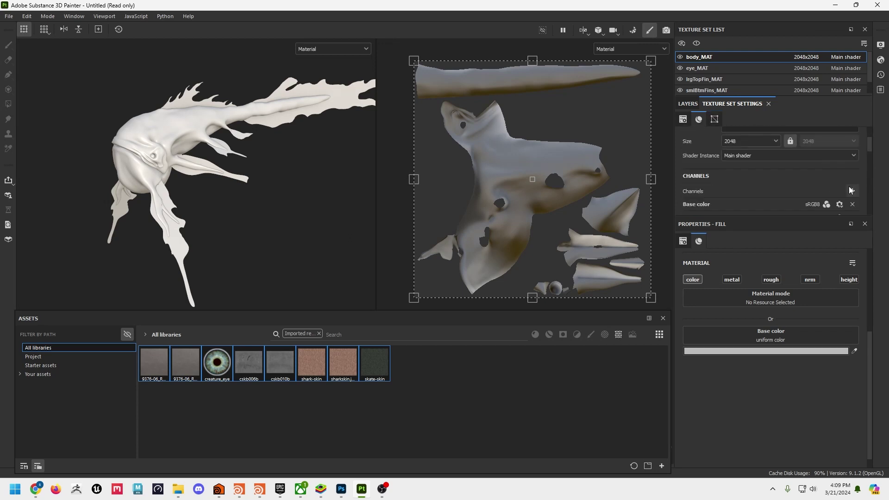
{"action": "left_click", "coordinate": [851, 191]}
{"action": "left_click", "coordinate": [851, 222]}
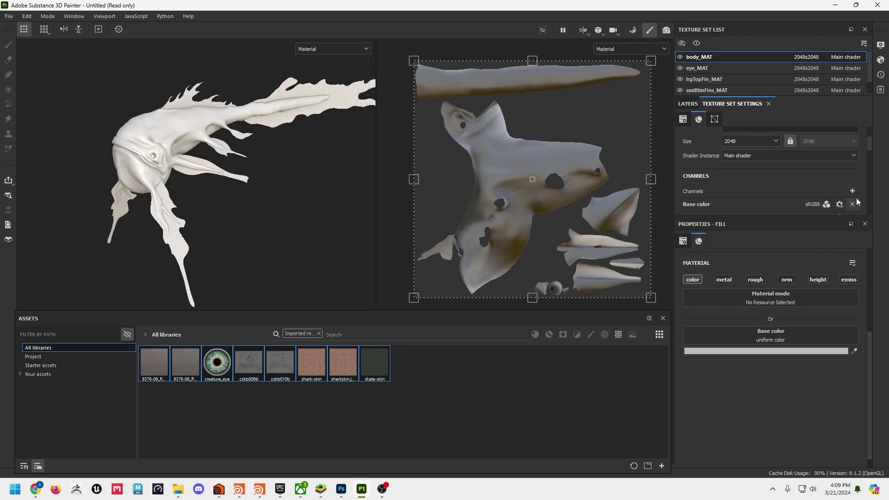
{"action": "left_click", "coordinate": [854, 191]}
{"action": "left_click", "coordinate": [853, 202]}
{"action": "left_click", "coordinate": [854, 191]}
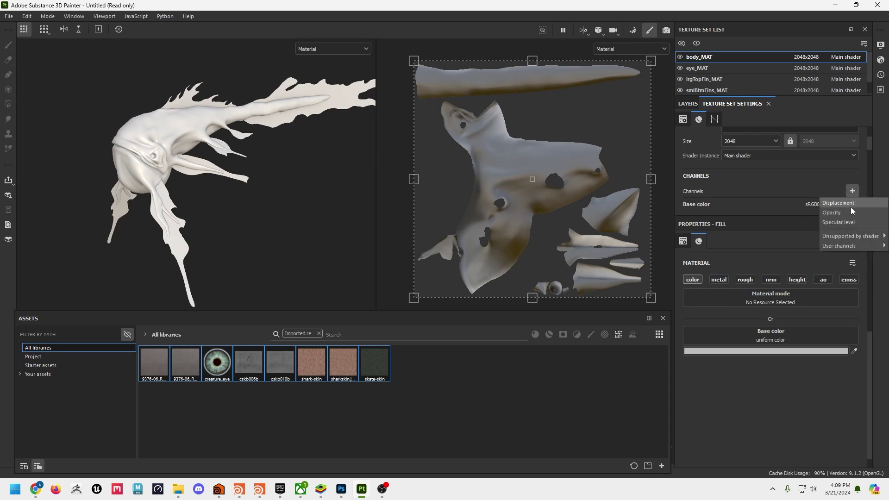
{"action": "left_click", "coordinate": [786, 398]}
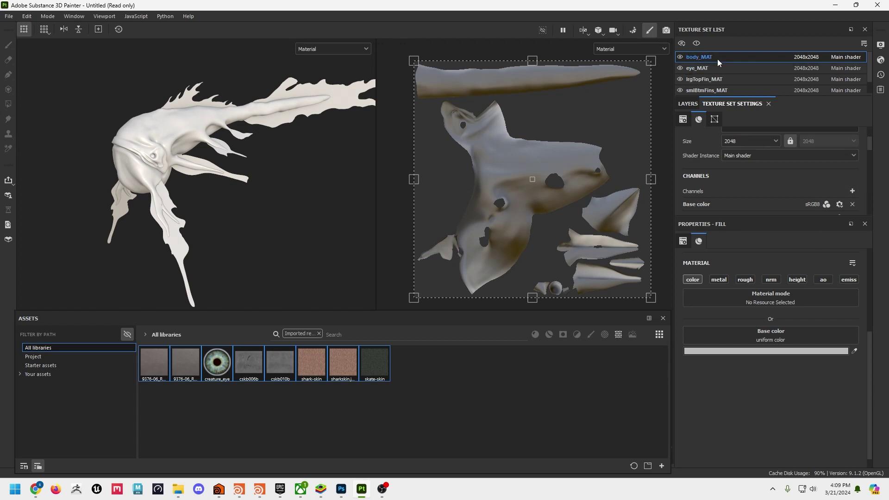
Set the body fill layer's base color to the purple-blue 411DD6
{"action": "left_click", "coordinate": [740, 355]}
{"action": "left_click_drag", "start_coordinate": [784, 346], "coordinate": [858, 357]}
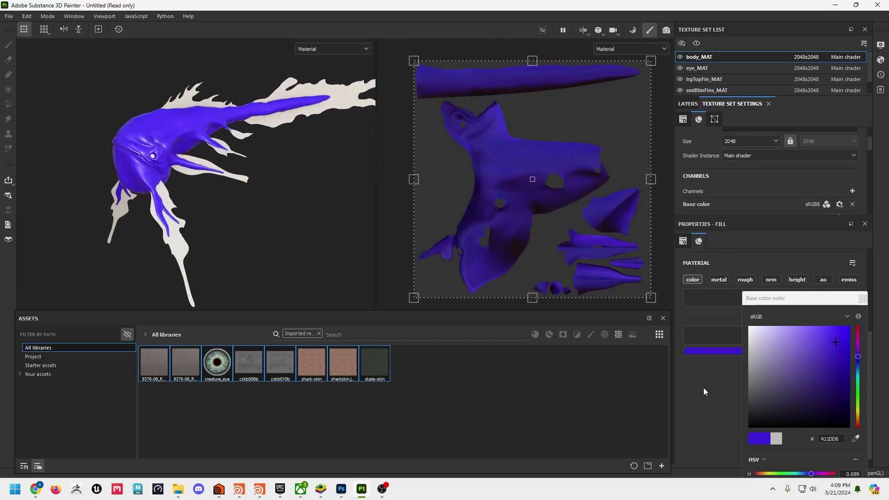
{"action": "left_click", "coordinate": [862, 298]}
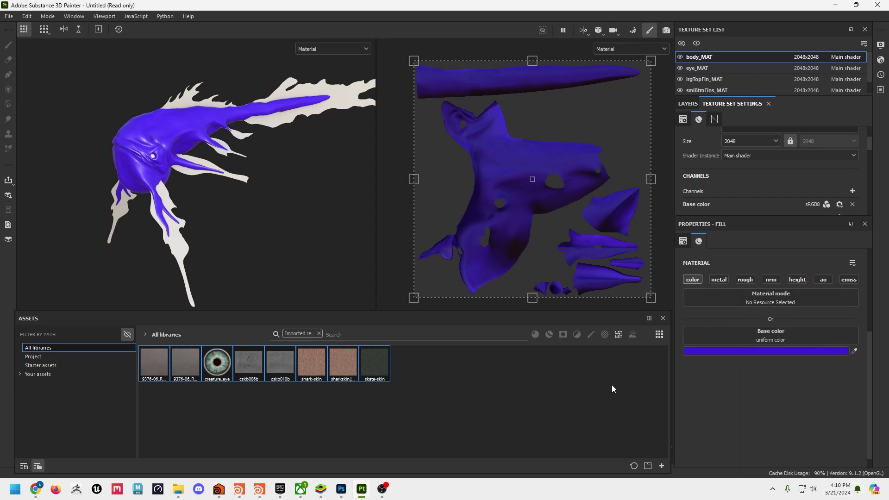
Try the 9376-06_Romeo_SharkSkin_WM texture as the fill layer's base color and inspect it up close on the body
{"action": "left_click", "coordinate": [377, 366]}
{"action": "left_click_drag", "start_coordinate": [157, 367], "coordinate": [727, 337]}
{"action": "right_click_drag", "start_coordinate": [124, 180], "coordinate": [392, 216], "text": "alt"}
{"action": "middle_click_drag", "start_coordinate": [234, 181], "coordinate": [203, 280], "text": "alt"}
{"action": "left_click_drag", "start_coordinate": [156, 232], "coordinate": [272, 208], "text": "alt"}
{"action": "middle_click_drag", "start_coordinate": [272, 209], "coordinate": [226, 218], "text": "alt"}
{"action": "right_click_drag", "start_coordinate": [227, 218], "coordinate": [185, 231], "text": "alt"}
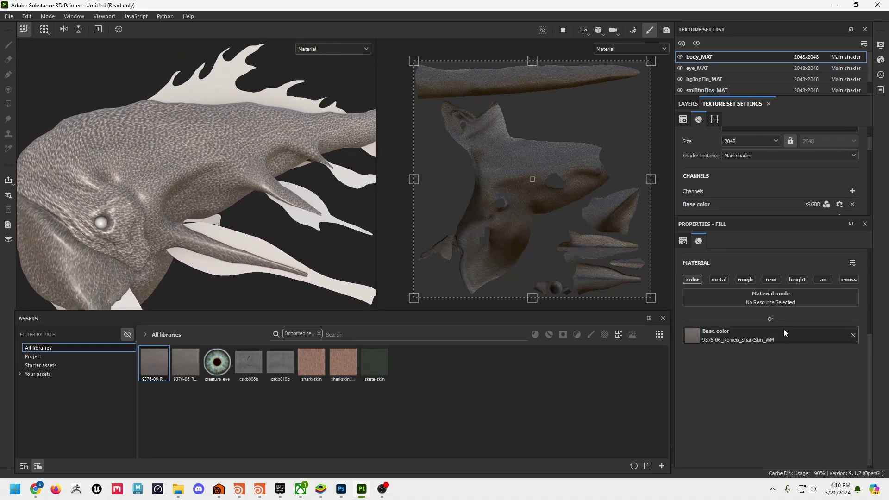
Use the cskb010b texture as the body fill layer's base color and enlarge the texture set settings area
{"action": "left_click_drag", "start_coordinate": [274, 363], "coordinate": [721, 339]}
{"action": "left_click_drag", "start_coordinate": [205, 207], "coordinate": [229, 258], "text": "alt"}
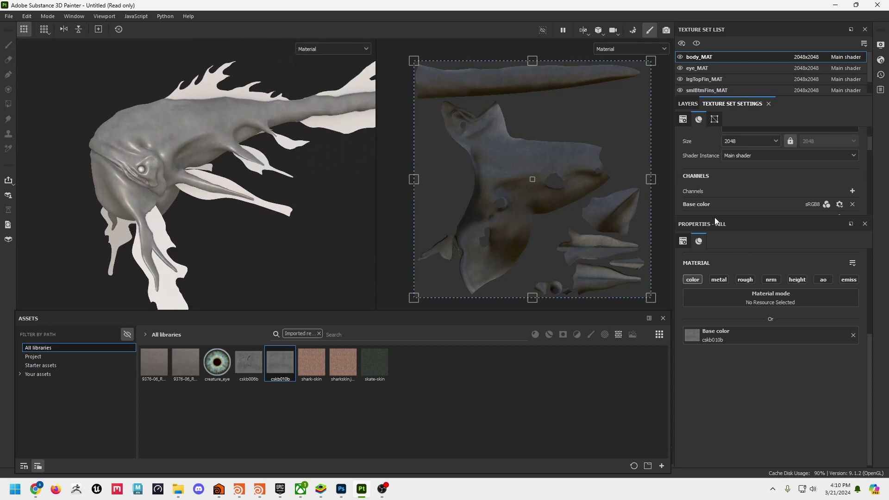
{"action": "left_click_drag", "start_coordinate": [746, 214], "coordinate": [749, 252]}
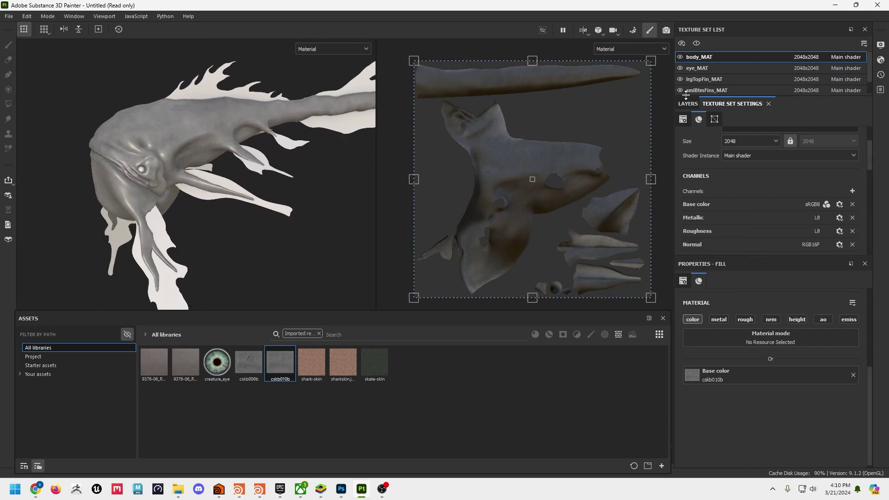
Add a fill layer beneath the cskb010b skin layer and limit it to the metal and rough channels
{"action": "left_click", "coordinate": [687, 104]}
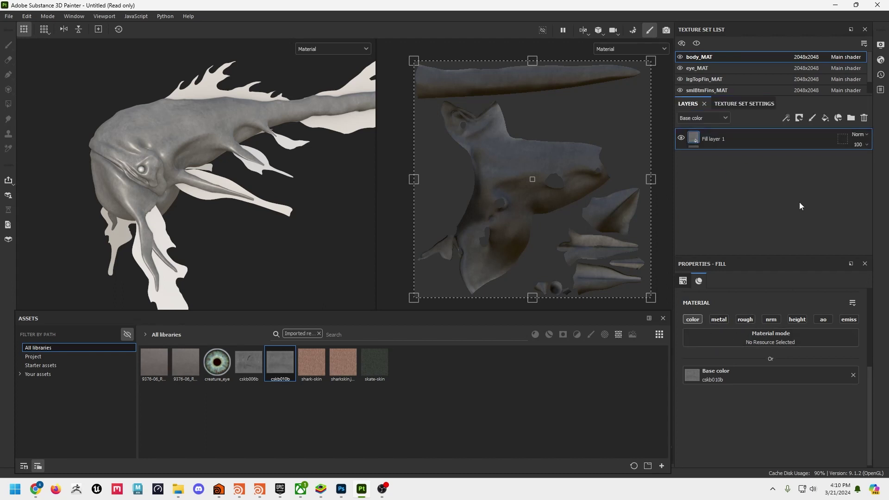
{"action": "left_click", "coordinate": [825, 118]}
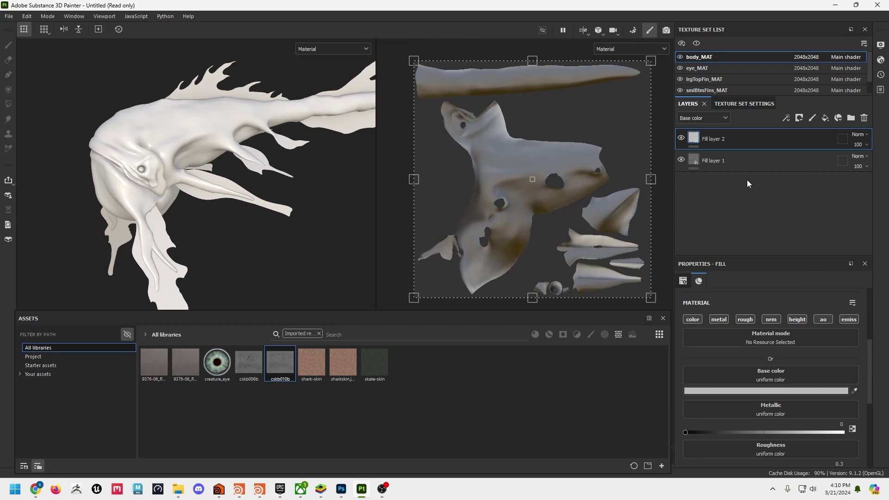
{"action": "left_click_drag", "start_coordinate": [720, 164], "coordinate": [762, 141]}
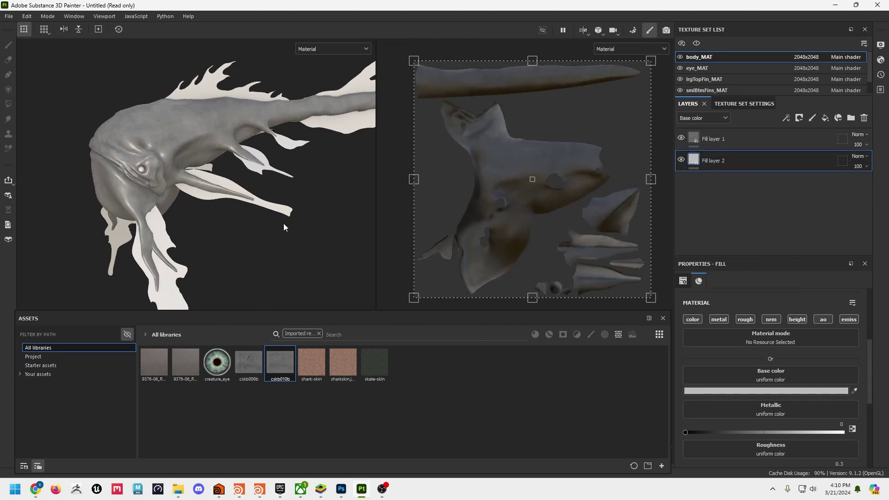
{"action": "left_click", "coordinate": [693, 319]}
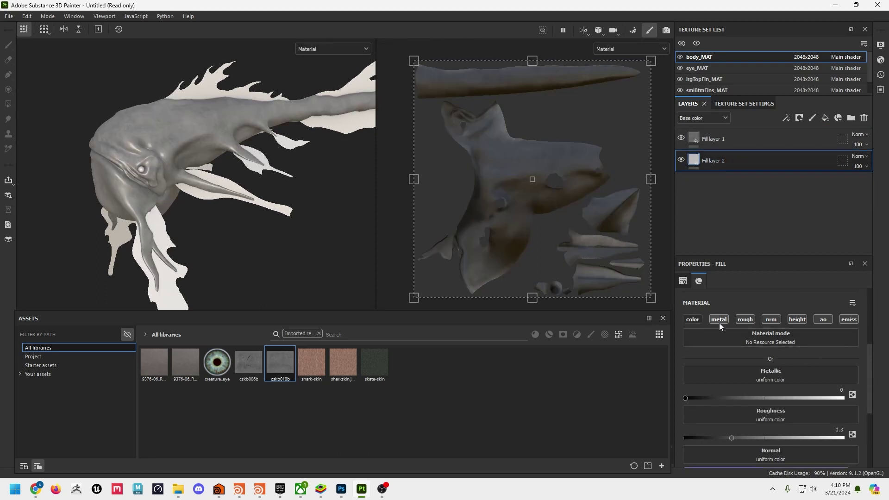
{"action": "left_click", "coordinate": [796, 320]}
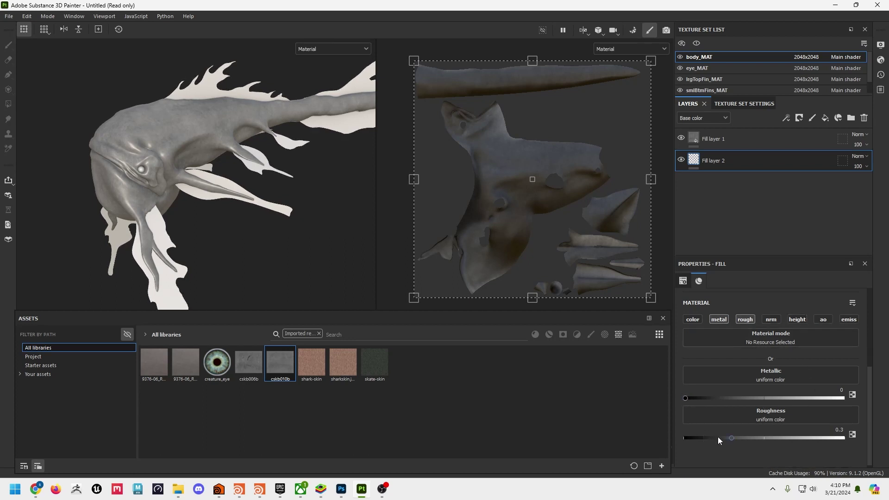
Raise the lower fill layer's roughness to about 0.96 and check the matte look on the body
{"action": "left_click_drag", "start_coordinate": [731, 438], "coordinate": [842, 438]}
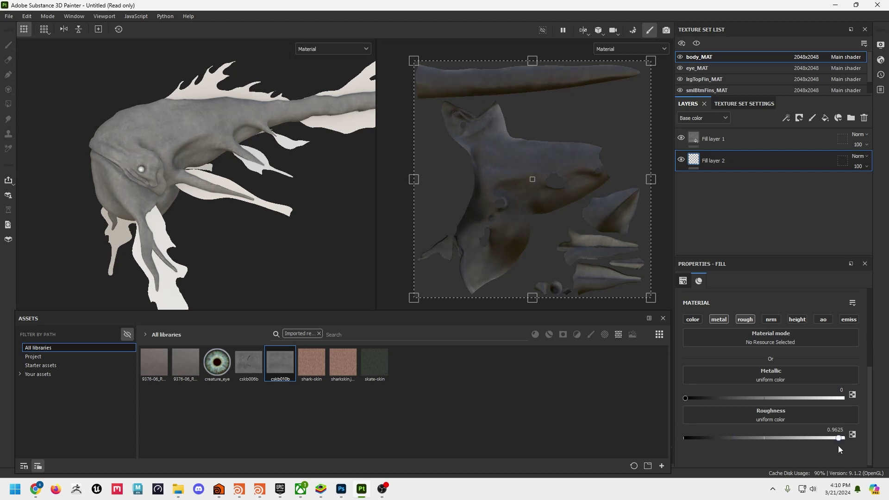
{"action": "scroll", "coordinate": [202, 196], "scroll_direction": "up", "scroll_amount": 5}
{"action": "left_click_drag", "start_coordinate": [252, 213], "coordinate": [213, 179], "text": "alt"}
Select the cskb010b fill layer and examine the texture seams where the side fin joins the body
{"action": "left_click", "coordinate": [750, 139]}
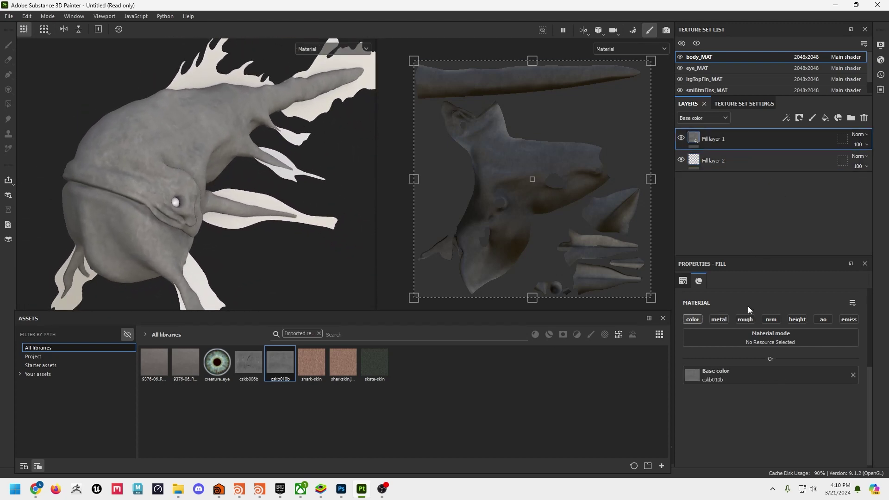
{"action": "scroll", "coordinate": [751, 342], "scroll_direction": "up", "scroll_amount": 2}
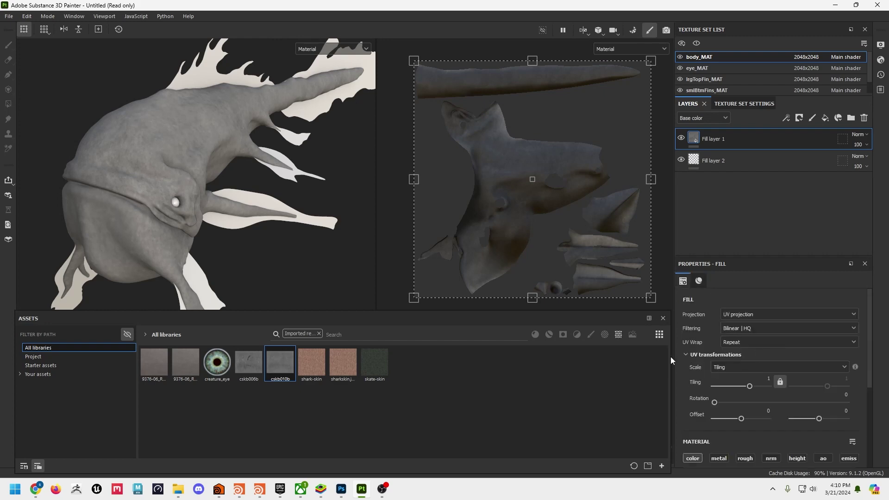
{"action": "right_click_drag", "start_coordinate": [157, 171], "coordinate": [289, 169], "text": "alt"}
{"action": "left_click_drag", "start_coordinate": [289, 169], "coordinate": [188, 227], "text": "alt"}
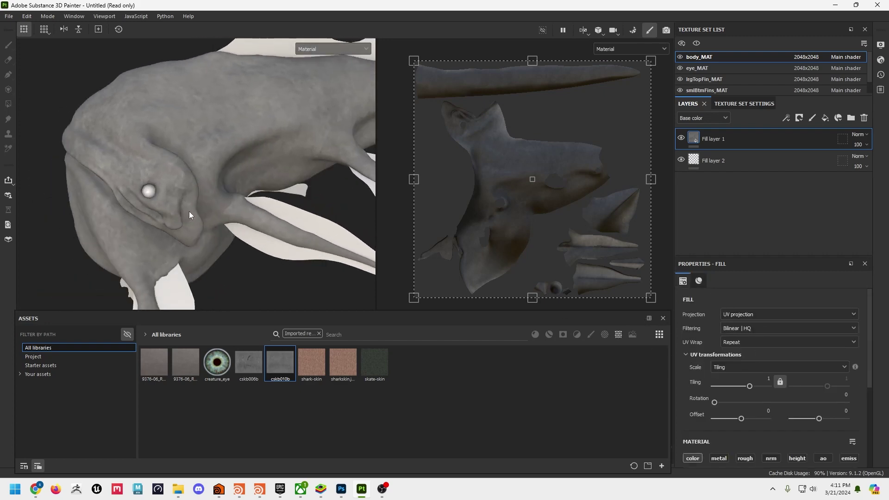
{"action": "middle_click_drag", "start_coordinate": [188, 226], "coordinate": [207, 88], "text": "alt"}
{"action": "right_click_drag", "start_coordinate": [207, 88], "coordinate": [268, 143], "text": "alt"}
{"action": "middle_click_drag", "start_coordinate": [268, 143], "coordinate": [198, 145], "text": "alt"}
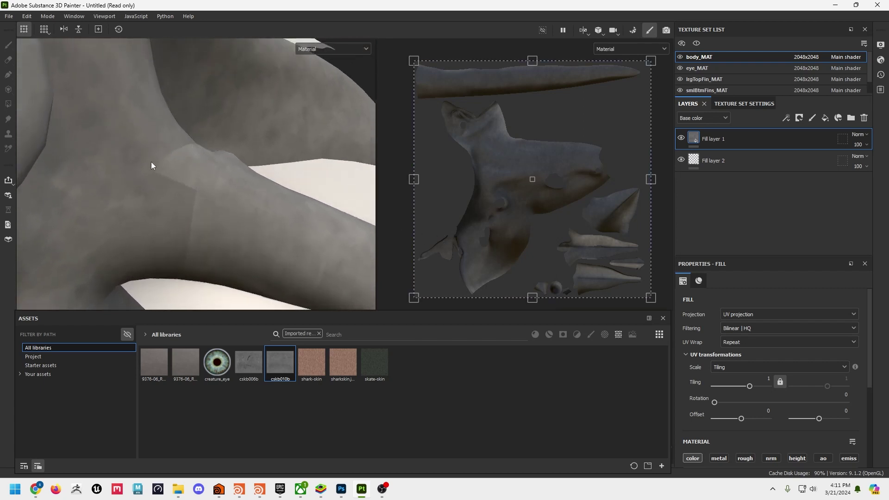
{"action": "middle_click_drag", "start_coordinate": [191, 278], "coordinate": [228, 216], "text": "alt"}
{"action": "right_click_drag", "start_coordinate": [228, 216], "coordinate": [418, 236], "text": "alt"}
{"action": "middle_click_drag", "start_coordinate": [190, 218], "coordinate": [198, 171], "text": "alt"}
{"action": "left_click_drag", "start_coordinate": [250, 190], "coordinate": [237, 255], "text": "alt"}
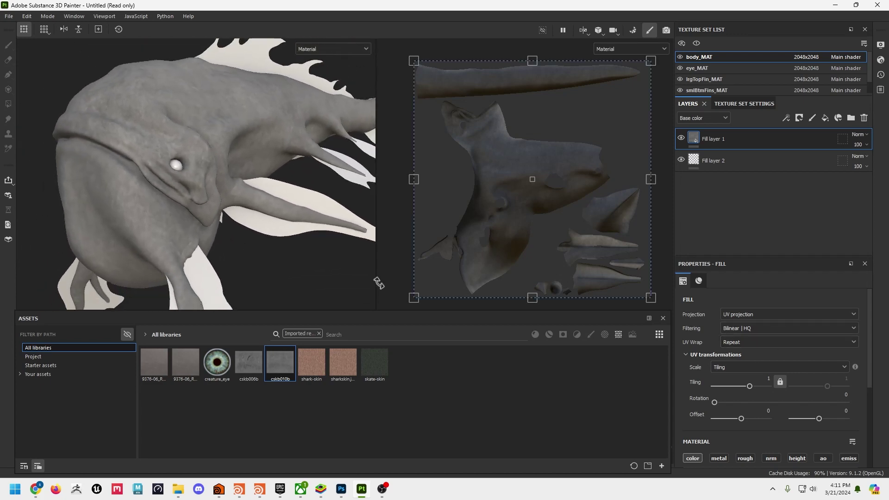
Change the cskb010b fill layer's projection to Tri-planar projection and check the seam area near the fin
{"action": "left_click", "coordinate": [746, 317]}
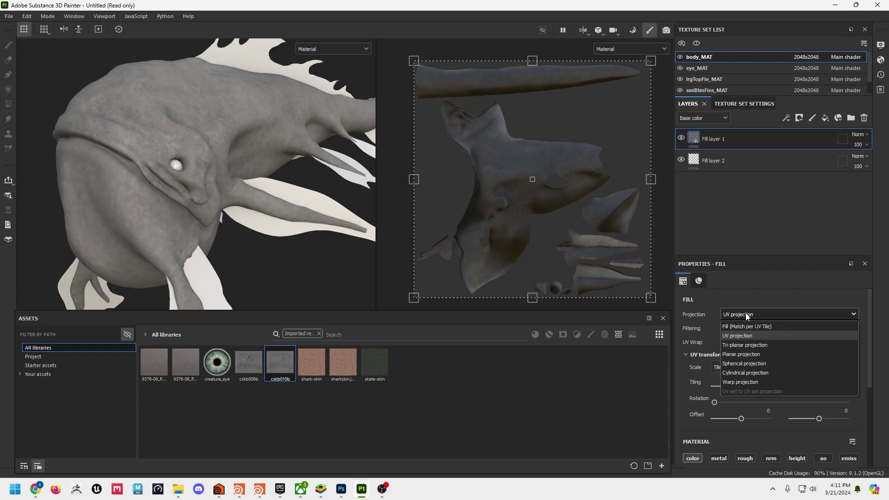
{"action": "left_click", "coordinate": [742, 344]}
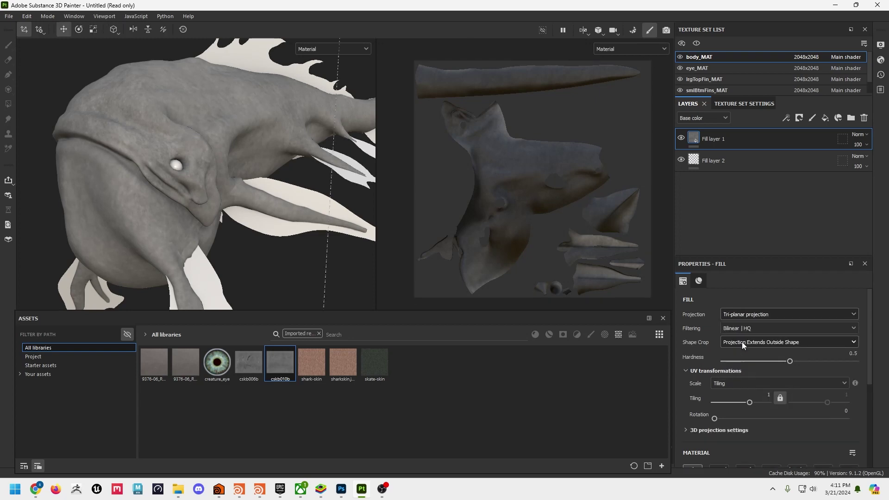
{"action": "left_click_drag", "start_coordinate": [246, 208], "coordinate": [189, 192], "text": "alt"}
{"action": "scroll", "coordinate": [189, 192], "scroll_direction": "up", "scroll_amount": 5}
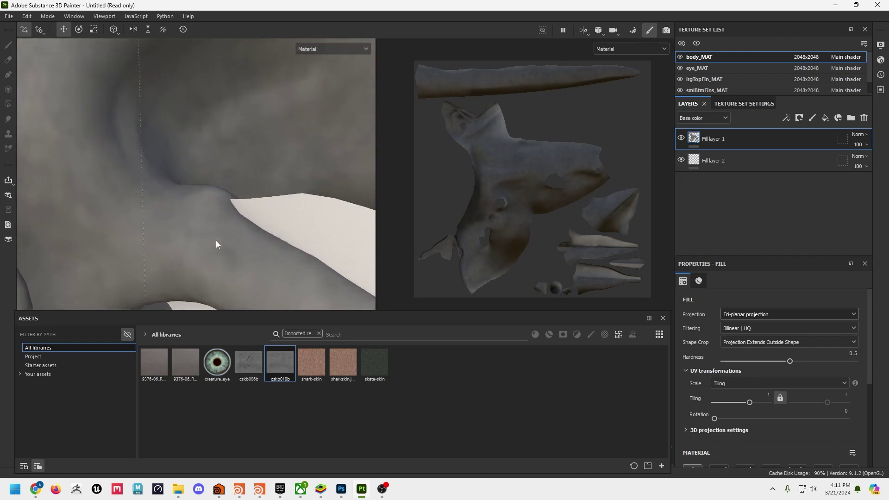
{"action": "left_click_drag", "start_coordinate": [216, 245], "coordinate": [246, 323], "text": "alt"}
{"action": "scroll", "coordinate": [47, 218], "scroll_direction": "down", "scroll_amount": 5}
{"action": "left_click_drag", "start_coordinate": [185, 230], "coordinate": [165, 194], "text": "alt"}
{"action": "left_click_drag", "start_coordinate": [223, 243], "coordinate": [225, 263], "text": "alt"}
Set the cskb010b fill layer's tiling to 2.56 and check the texture on the whole creature
{"action": "scroll", "coordinate": [754, 381], "scroll_direction": "down", "scroll_amount": 1}
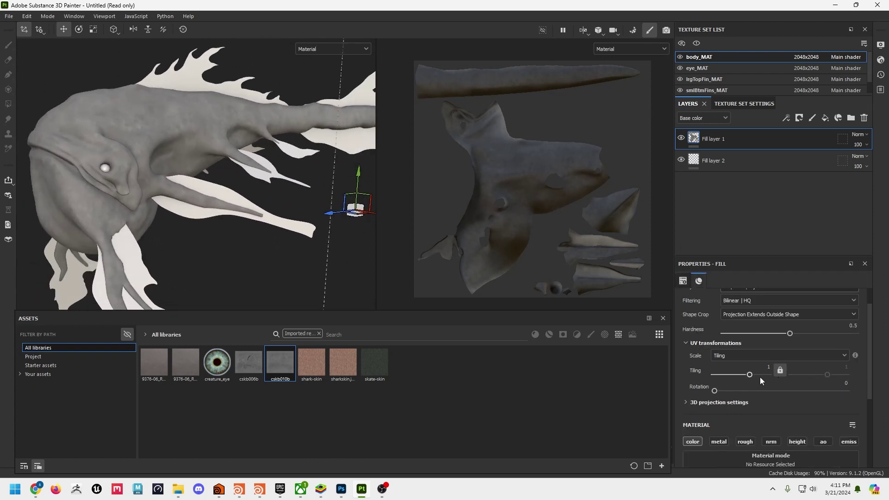
{"action": "left_click_drag", "start_coordinate": [750, 376], "coordinate": [753, 376]}
{"action": "left_click_drag", "start_coordinate": [250, 192], "coordinate": [187, 233], "text": "alt"}
{"action": "left_click_drag", "start_coordinate": [275, 272], "coordinate": [280, 254], "text": "alt"}
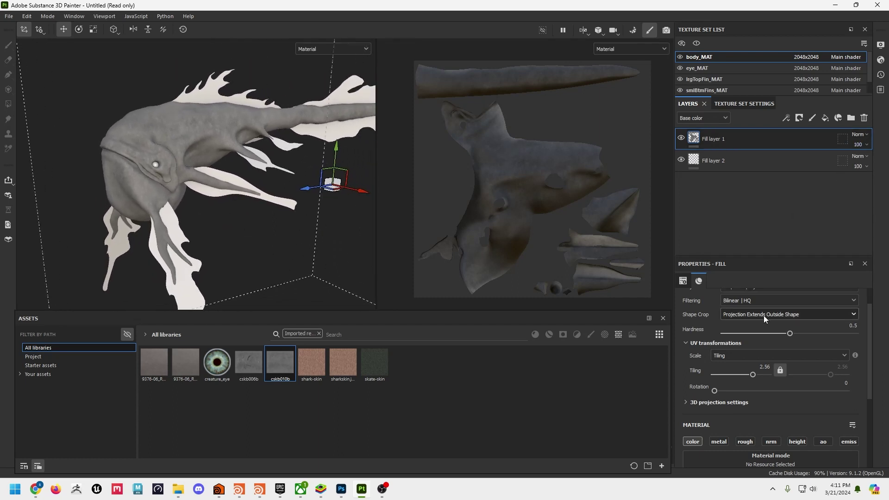
Enlarge the fill properties area, add a fill layer at the top of the stack and limit it to the color channel
{"action": "left_click_drag", "start_coordinate": [785, 256], "coordinate": [850, 110]}
{"action": "scroll", "coordinate": [787, 273], "scroll_direction": "up", "scroll_amount": 2}
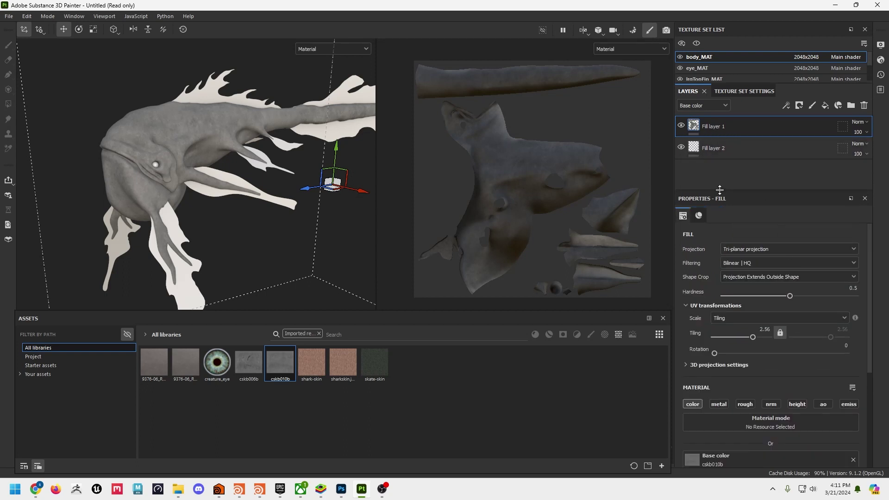
{"action": "left_click_drag", "start_coordinate": [720, 189], "coordinate": [720, 245]}
{"action": "left_click", "coordinate": [826, 105]}
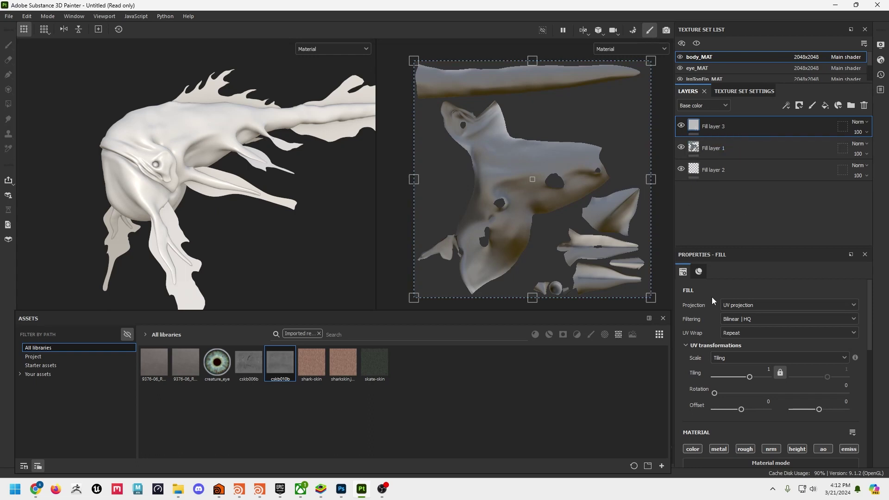
{"action": "scroll", "coordinate": [764, 301], "scroll_direction": "down", "scroll_amount": 3}
{"action": "left_click", "coordinate": [719, 394]}
{"action": "left_click", "coordinate": [745, 394]}
{"action": "left_click", "coordinate": [771, 394]}
{"action": "left_click", "coordinate": [798, 393]}
{"action": "left_click", "coordinate": [823, 393]}
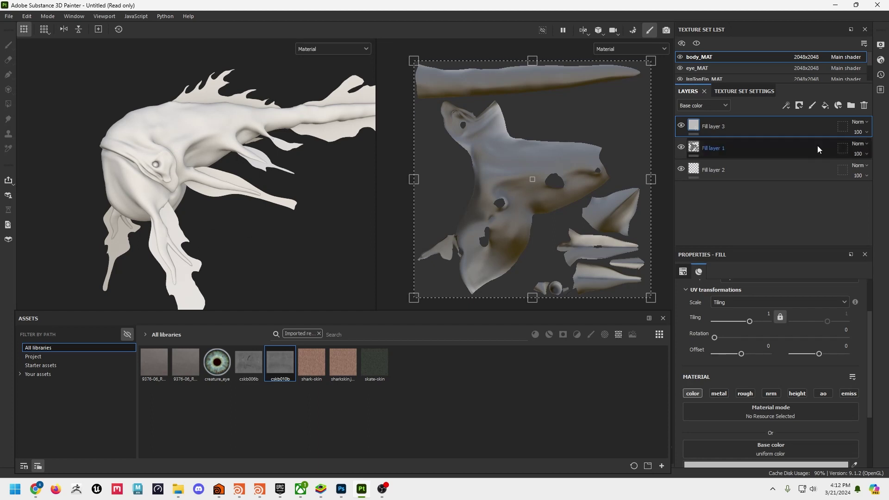
Switch the new top fill layer to Tri-planar projection
{"action": "scroll", "coordinate": [809, 335], "scroll_direction": "up", "scroll_amount": 3}
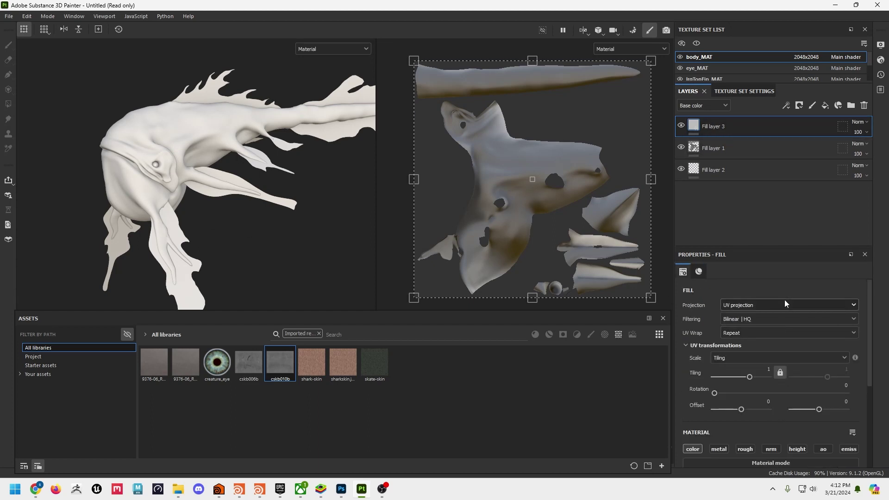
{"action": "left_click", "coordinate": [747, 306]}
{"action": "left_click", "coordinate": [749, 328]}
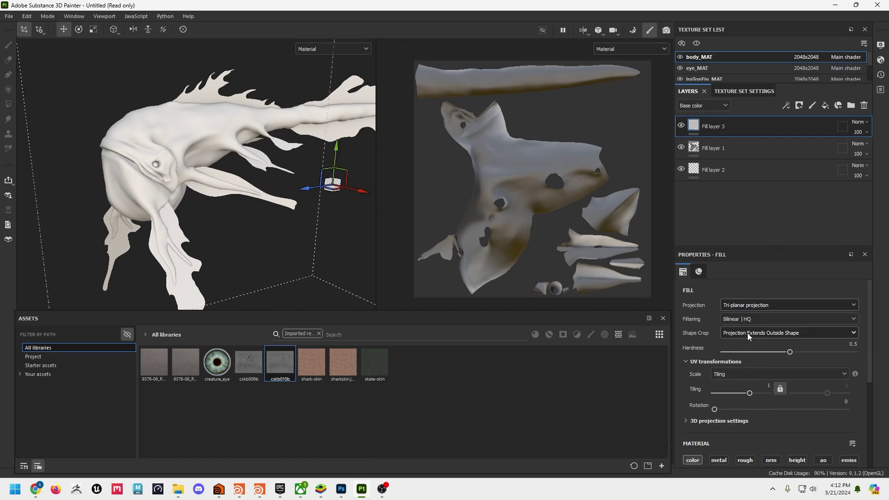
Assign the skate-skin texture as the top fill layer's base color and view it on the creature
{"action": "left_click", "coordinate": [253, 375]}
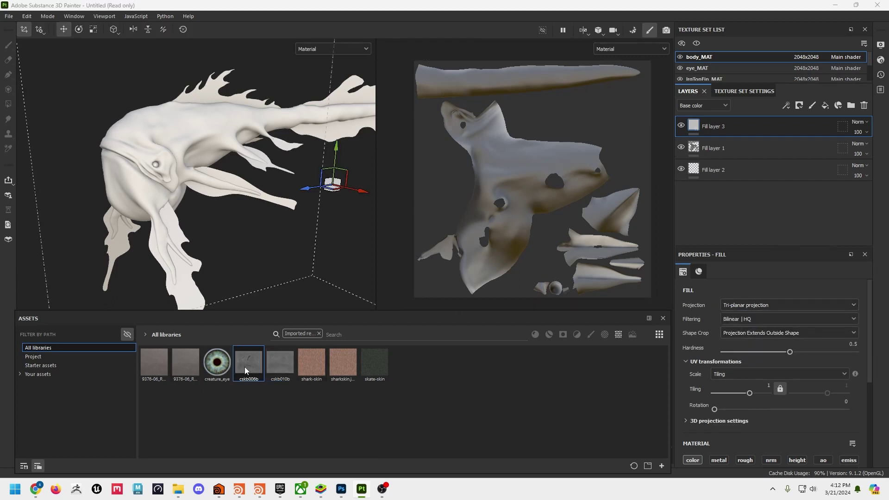
{"action": "left_click", "coordinate": [377, 371]}
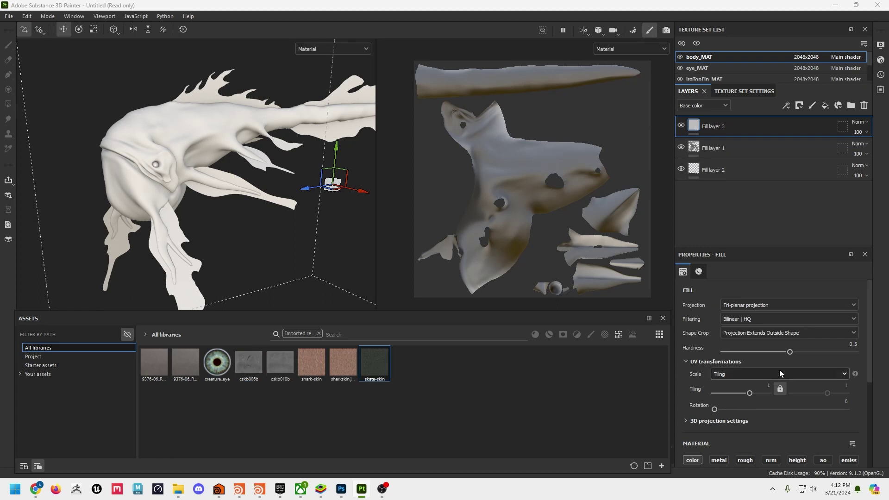
{"action": "scroll", "coordinate": [780, 374], "scroll_direction": "down", "scroll_amount": 5}
{"action": "left_click_drag", "start_coordinate": [371, 353], "coordinate": [754, 365]}
{"action": "left_click_drag", "start_coordinate": [325, 199], "coordinate": [361, 205], "text": "alt"}
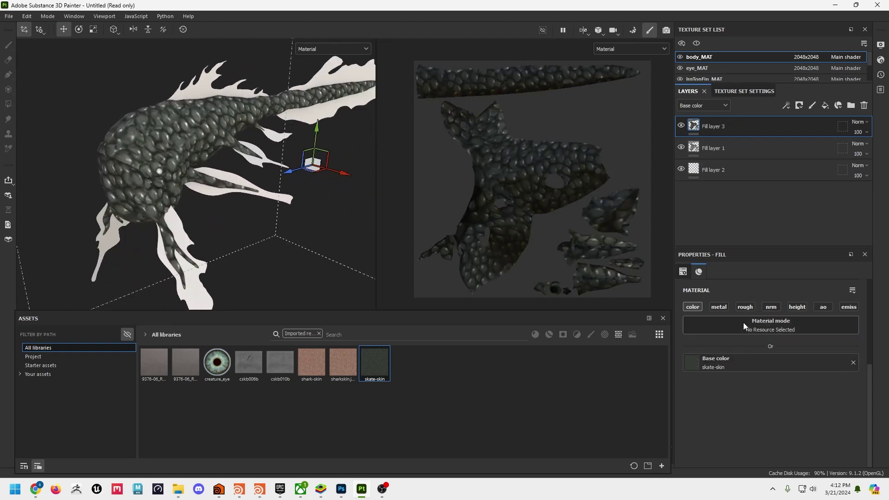
Try tiling values of 11.3 and 27.29 on the skate-skin layer, inspecting the scales up close
{"action": "scroll", "coordinate": [760, 351], "scroll_direction": "up", "scroll_amount": 4}
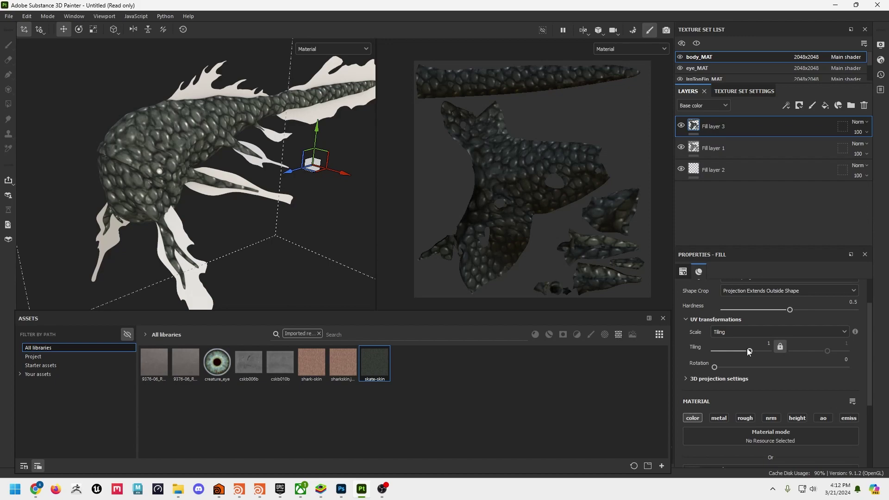
{"action": "left_click_drag", "start_coordinate": [749, 352], "coordinate": [760, 352]}
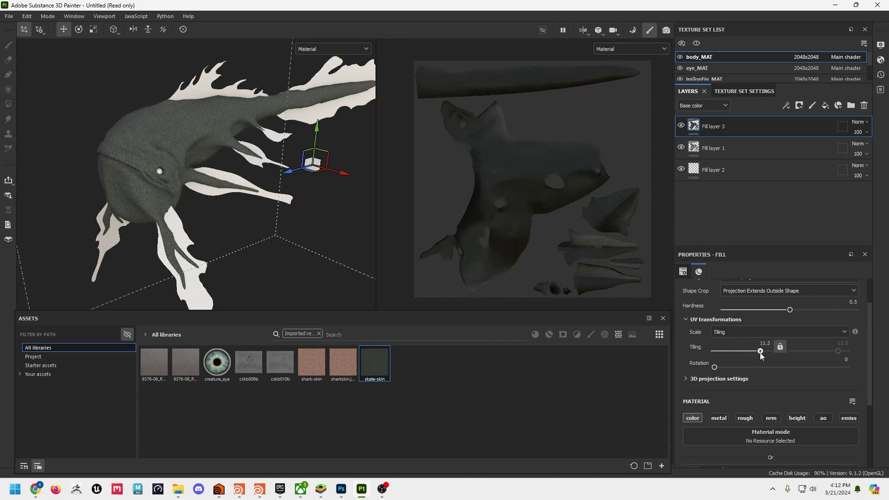
{"action": "right_click_drag", "start_coordinate": [92, 143], "coordinate": [394, 181], "text": "alt"}
{"action": "left_click_drag", "start_coordinate": [142, 121], "coordinate": [221, 218], "text": "alt"}
{"action": "right_click_drag", "start_coordinate": [220, 218], "coordinate": [399, 237], "text": "alt"}
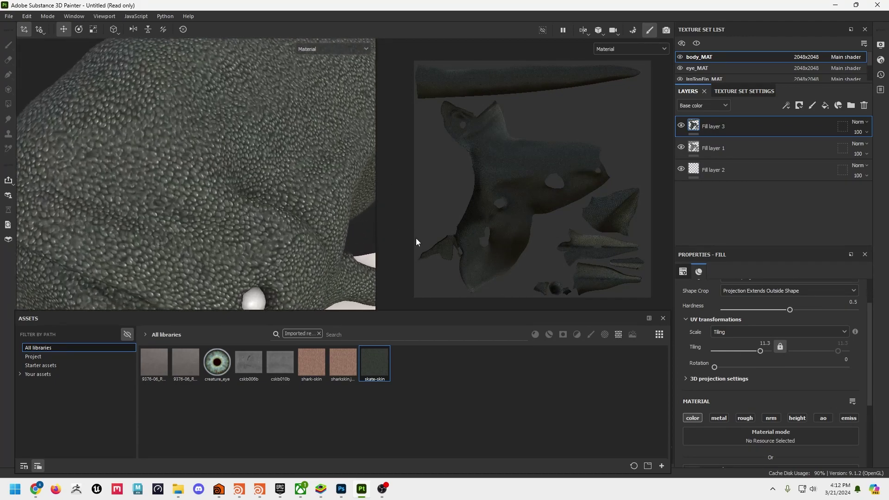
{"action": "left_click_drag", "start_coordinate": [763, 350], "coordinate": [767, 354]}
{"action": "right_click_drag", "start_coordinate": [261, 230], "coordinate": [60, 175], "text": "alt"}
{"action": "left_click_drag", "start_coordinate": [60, 174], "coordinate": [204, 182], "text": "alt"}
Set the skate-skin layer's tiling to 13.97 and check the scale pattern from a distance
{"action": "scroll", "coordinate": [774, 329], "scroll_direction": "up", "scroll_amount": 2}
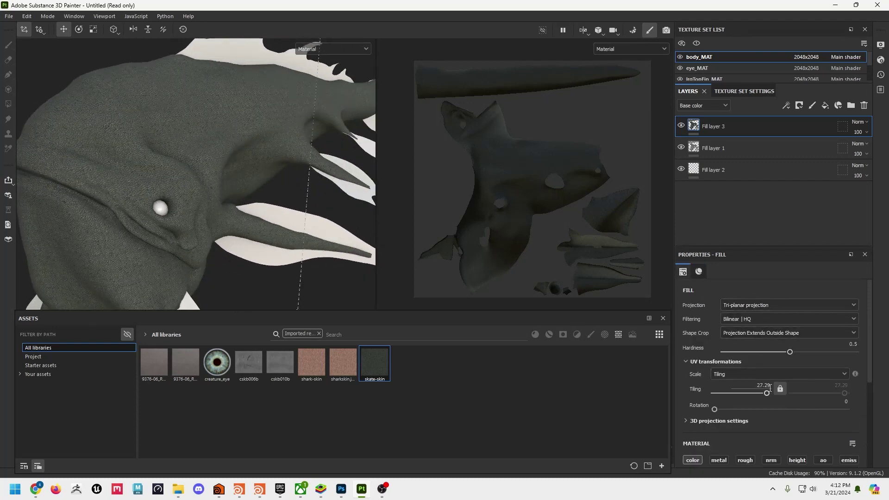
{"action": "left_click_drag", "start_coordinate": [766, 393], "coordinate": [761, 395]}
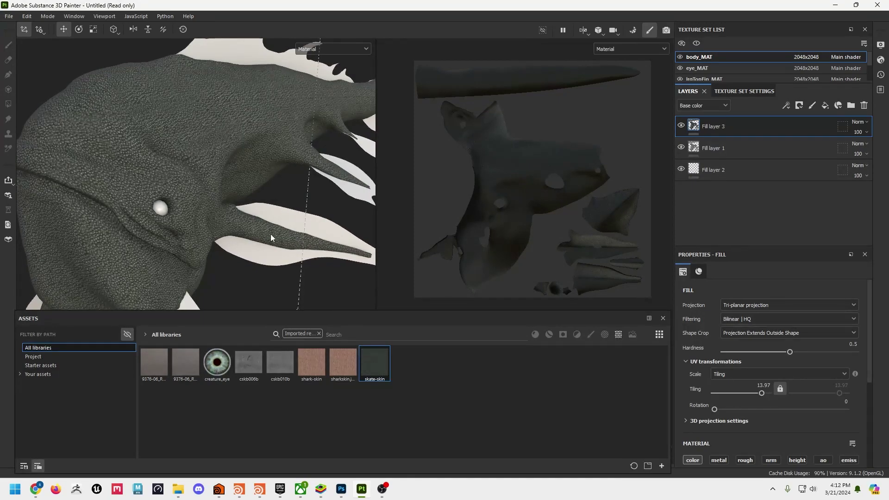
{"action": "scroll", "coordinate": [297, 237], "scroll_direction": "down", "scroll_amount": 3}
{"action": "left_click_drag", "start_coordinate": [297, 237], "coordinate": [157, 214], "text": "alt"}
Set the skate-skin layer's blend mode to Multiply and inspect the blended skin around the head
{"action": "left_click", "coordinate": [858, 121]}
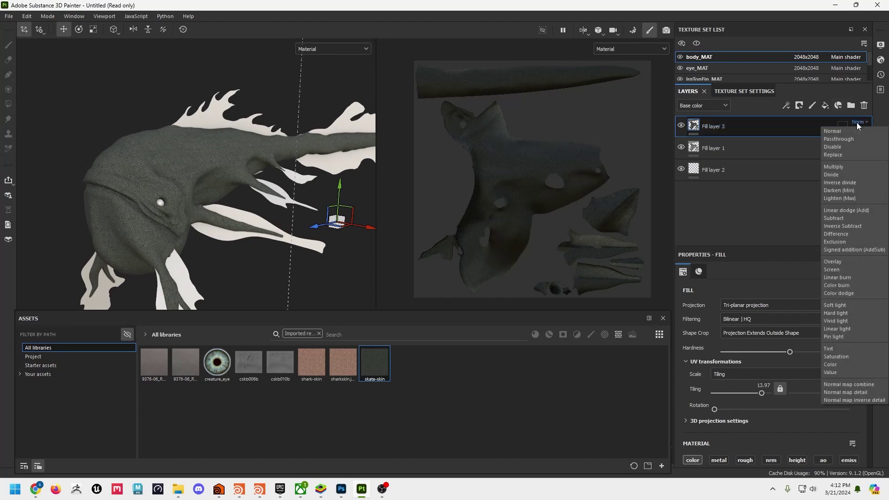
{"action": "left_click", "coordinate": [858, 166]}
{"action": "left_click_drag", "start_coordinate": [152, 186], "coordinate": [161, 201], "text": "alt"}
{"action": "right_click_drag", "start_coordinate": [161, 201], "coordinate": [473, 236], "text": "alt"}
{"action": "middle_click_drag", "start_coordinate": [239, 181], "coordinate": [285, 249], "text": "alt"}
{"action": "right_click_drag", "start_coordinate": [184, 217], "coordinate": [126, 134], "text": "alt"}
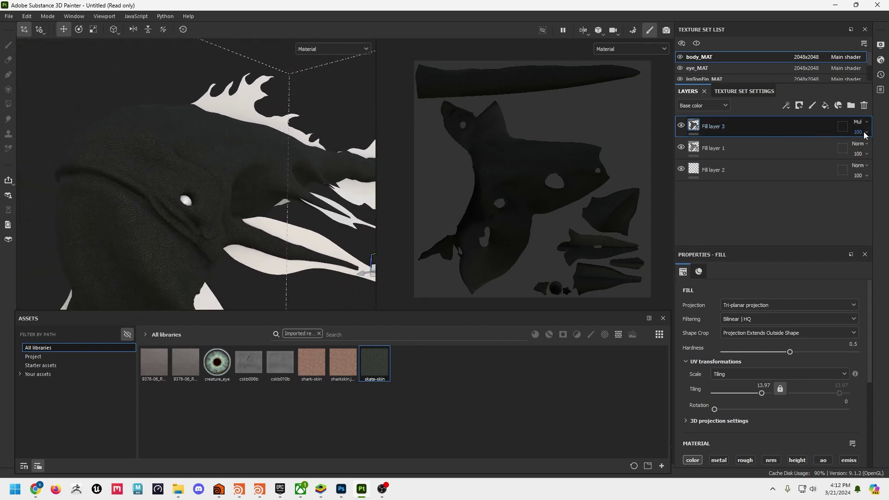
Try an opacity of 30 on the skate-skin layer and inspect the skin near the eye
{"action": "left_click", "coordinate": [866, 132]}
{"action": "left_click_drag", "start_coordinate": [885, 149], "coordinate": [857, 150]}
{"action": "left_click_drag", "start_coordinate": [185, 166], "coordinate": [147, 166], "text": "alt"}
{"action": "right_click_drag", "start_coordinate": [147, 166], "coordinate": [435, 193], "text": "alt"}
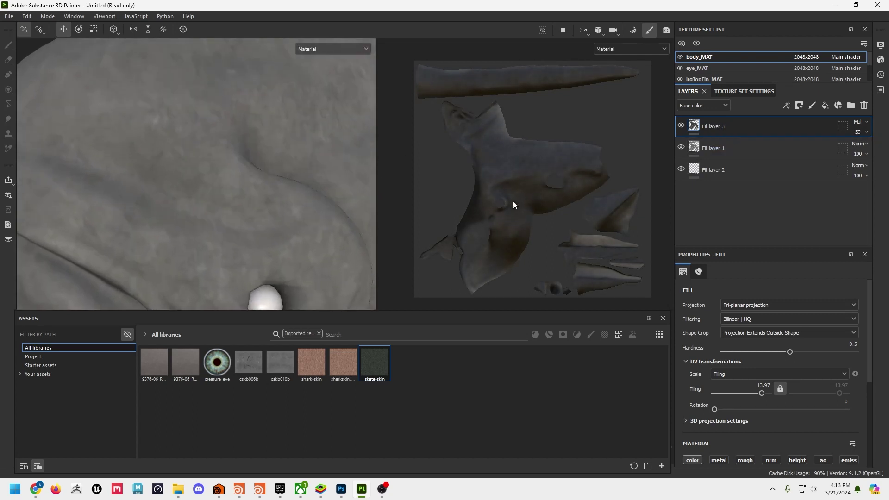
{"action": "right_click_drag", "start_coordinate": [250, 159], "coordinate": [301, 159], "text": "alt"}
{"action": "middle_click_drag", "start_coordinate": [302, 160], "coordinate": [423, 197], "text": "alt"}
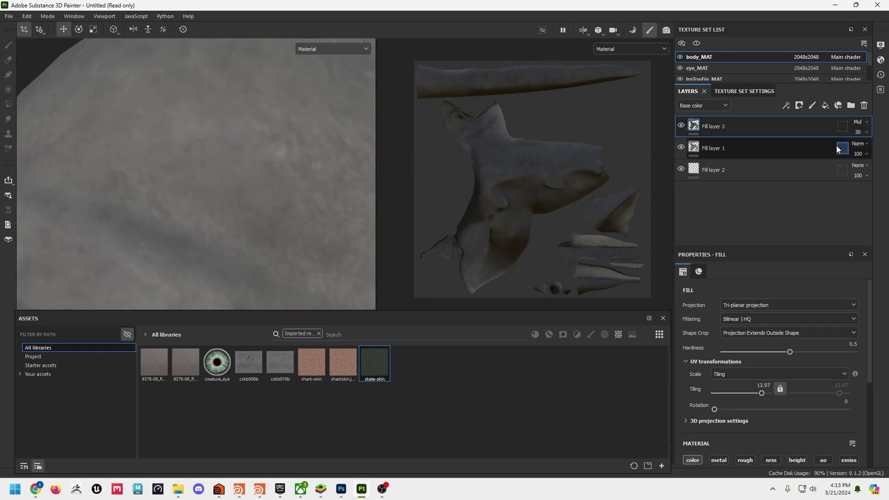
Raise the skate-skin layer's opacity to 45 and set its blend mode to Overlay
{"action": "left_click", "coordinate": [861, 133]}
{"action": "left_click_drag", "start_coordinate": [858, 148], "coordinate": [862, 152]}
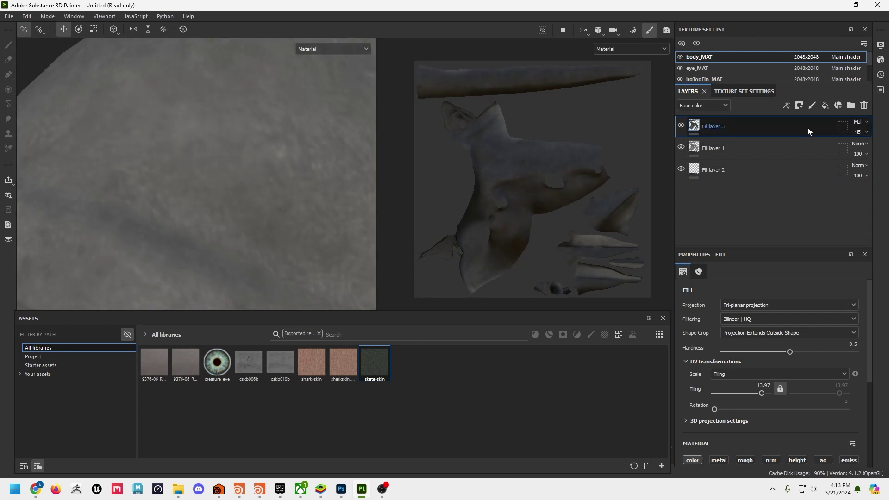
{"action": "left_click", "coordinate": [859, 122]}
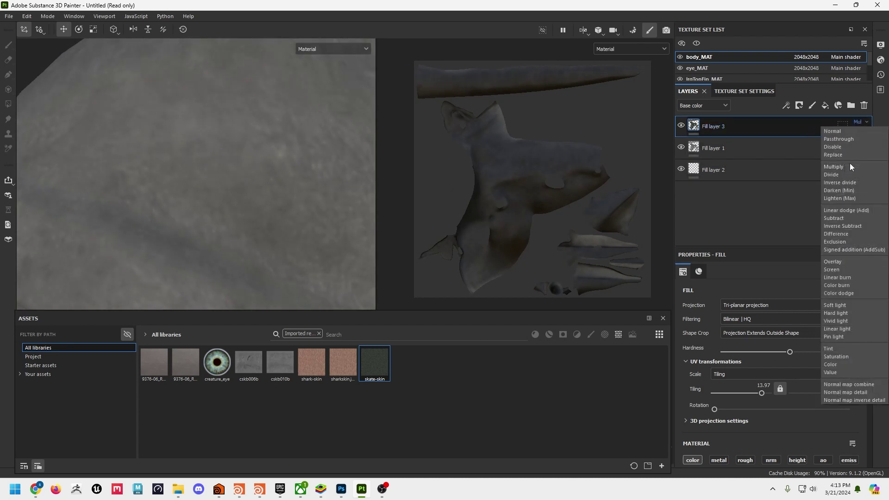
{"action": "left_click", "coordinate": [849, 265]}
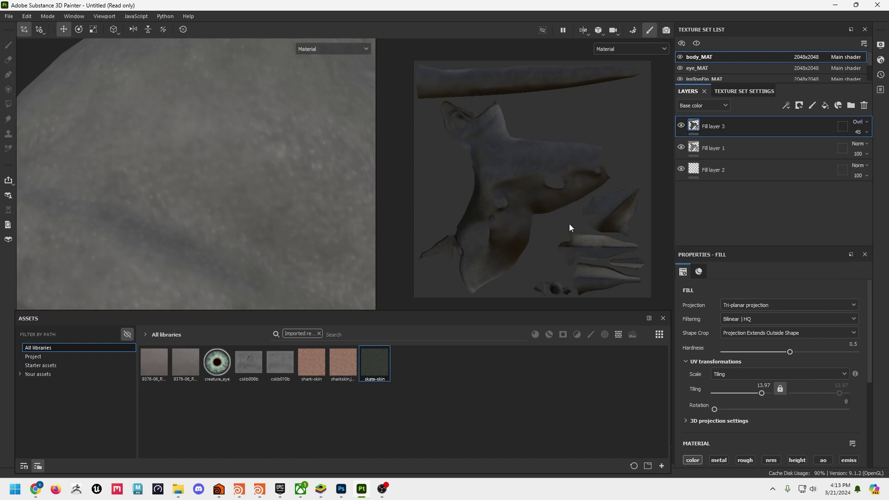
Examine the overlaid skin texture around the creature's head, eye and body from several angles and distances
{"action": "scroll", "coordinate": [283, 171], "scroll_direction": "down", "scroll_amount": 8}
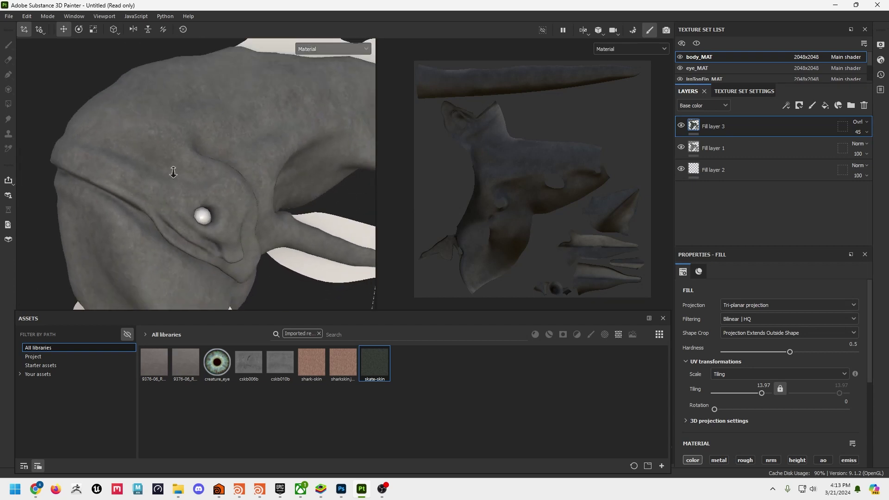
{"action": "left_click_drag", "start_coordinate": [129, 167], "coordinate": [252, 194], "text": "alt"}
{"action": "right_click_drag", "start_coordinate": [252, 195], "coordinate": [230, 209], "text": "alt"}
{"action": "left_click_drag", "start_coordinate": [230, 208], "coordinate": [198, 185], "text": "alt"}
{"action": "middle_click_drag", "start_coordinate": [199, 185], "coordinate": [274, 171], "text": "alt"}
{"action": "right_click_drag", "start_coordinate": [274, 170], "coordinate": [118, 148], "text": "alt"}
{"action": "middle_click_drag", "start_coordinate": [240, 157], "coordinate": [115, 181], "text": "alt"}
{"action": "middle_click_drag", "start_coordinate": [236, 209], "coordinate": [242, 224], "text": "alt"}
{"action": "right_click_drag", "start_coordinate": [243, 225], "coordinate": [238, 236], "text": "alt"}
{"action": "middle_click_drag", "start_coordinate": [200, 228], "coordinate": [155, 194], "text": "alt"}
{"action": "left_click_drag", "start_coordinate": [154, 195], "coordinate": [232, 215], "text": "alt"}
{"action": "middle_click_drag", "start_coordinate": [232, 215], "coordinate": [250, 183], "text": "alt"}
{"action": "right_click_drag", "start_coordinate": [250, 183], "coordinate": [204, 200], "text": "alt"}
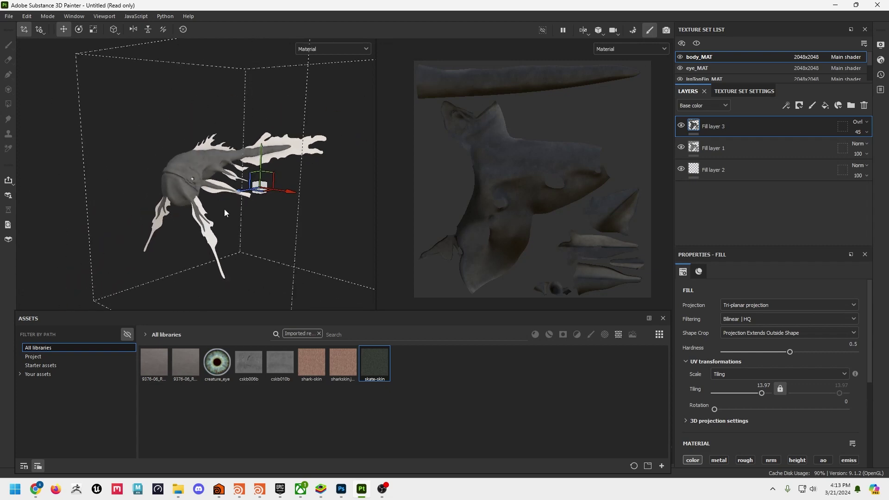
Inspect the whole creature, checking how the grey body skin reads against the untextured fins and tail
{"action": "left_click_drag", "start_coordinate": [295, 221], "coordinate": [254, 219], "text": "alt"}
{"action": "middle_click_drag", "start_coordinate": [254, 219], "coordinate": [284, 226], "text": "alt"}
{"action": "left_click_drag", "start_coordinate": [284, 225], "coordinate": [229, 222], "text": "alt"}
{"action": "right_click_drag", "start_coordinate": [228, 223], "coordinate": [290, 225], "text": "alt"}
{"action": "left_click_drag", "start_coordinate": [290, 226], "coordinate": [300, 235], "text": "alt"}
{"action": "right_click_drag", "start_coordinate": [300, 234], "coordinate": [264, 230], "text": "alt"}
{"action": "left_click_drag", "start_coordinate": [264, 230], "coordinate": [237, 238], "text": "alt"}
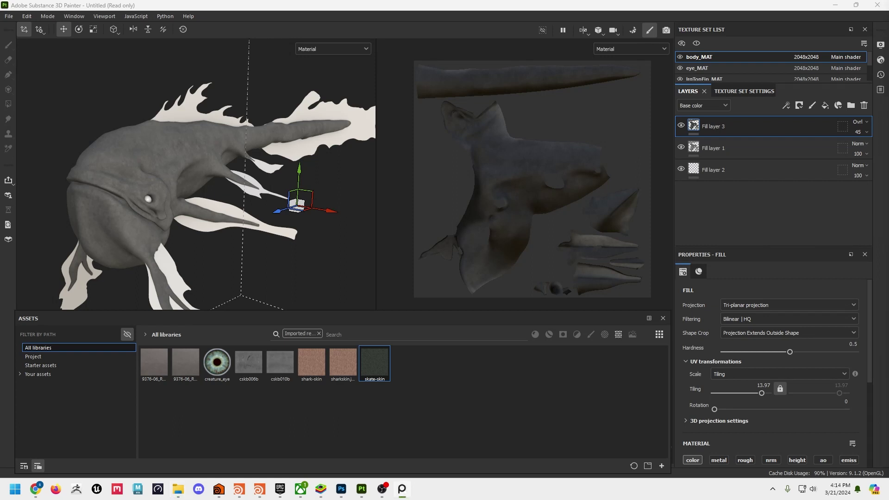
Switch to the sea slug reference board, place its window beside the model and focus on the purple slug with yellow gills
{"action": "right_click_drag", "start_coordinate": [888, 260], "coordinate": [528, 243]}
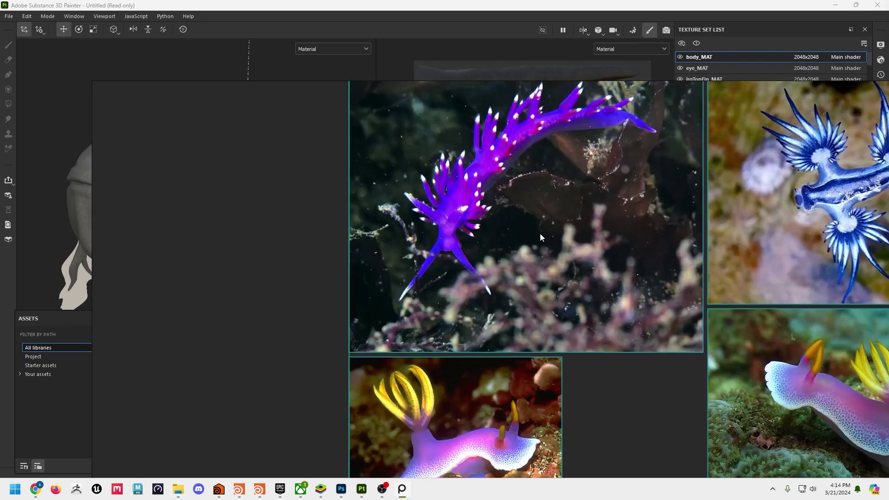
{"action": "scroll", "coordinate": [540, 234], "scroll_direction": "down", "scroll_amount": 5}
{"action": "mouse_move", "coordinate": [545, 243]}
{"action": "middle_mouse_down"}
{"action": "mouse_move", "coordinate": [439, 242]}
{"action": "mouse_move", "coordinate": [220, 176]}
{"action": "middle_mouse_up"}
{"action": "right_click_drag", "start_coordinate": [331, 295], "coordinate": [695, 337]}
{"action": "scroll", "coordinate": [653, 306], "scroll_direction": "up", "scroll_amount": 5}
{"action": "middle_click_drag", "start_coordinate": [617, 250], "coordinate": [857, 319]}
{"action": "middle_click_drag", "start_coordinate": [696, 361], "coordinate": [722, 307]}
{"action": "double_click", "coordinate": [550, 344]}
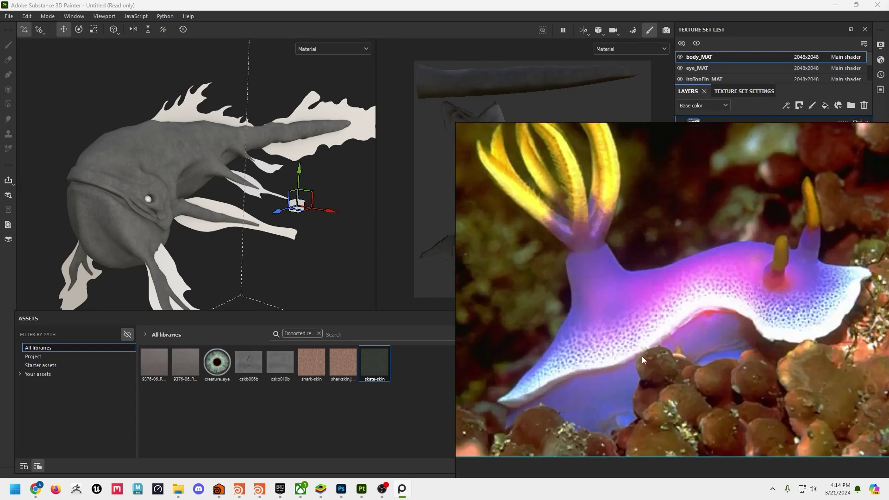
Turn the creature to a clearer view of its head and fins, and reposition the reference board next to it
{"action": "left_click", "coordinate": [231, 218]}
{"action": "mouse_move", "coordinate": [230, 217]}
{"action": "left_mouse_down", "text": "alt"}
{"action": "mouse_move", "coordinate": [264, 219]}
{"action": "mouse_move", "coordinate": [291, 234]}
{"action": "mouse_move", "coordinate": [292, 251]}
{"action": "left_mouse_up", "text": "alt"}
{"action": "key", "text": "alt+Tab"}
{"action": "right_click_drag", "start_coordinate": [686, 229], "coordinate": [663, 208]}
{"action": "left_click_drag", "start_coordinate": [662, 212], "coordinate": [642, 206]}
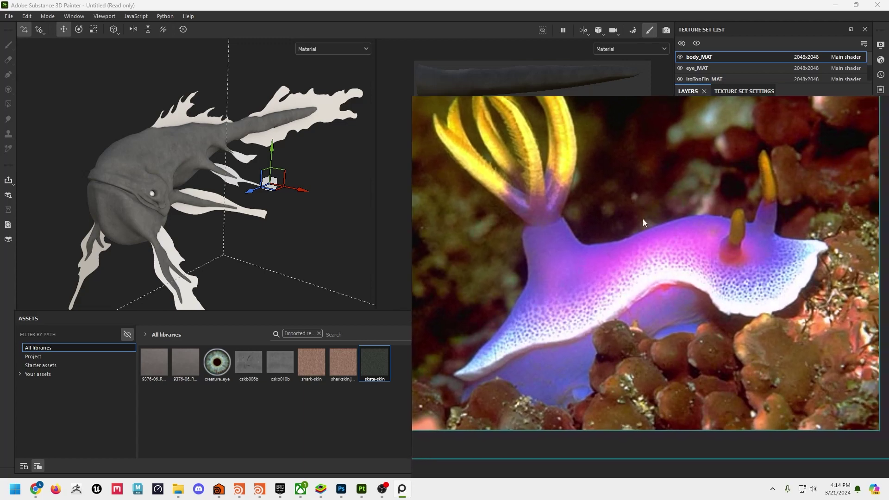
Study the blue sea slug reference, looking closely at the color gradient along its finger-like fins
{"action": "scroll", "coordinate": [666, 245], "scroll_direction": "down", "scroll_amount": 2}
{"action": "scroll", "coordinate": [694, 206], "scroll_direction": "down", "scroll_amount": 1}
{"action": "middle_click_drag", "start_coordinate": [729, 196], "coordinate": [600, 344]}
{"action": "middle_click_drag", "start_coordinate": [641, 184], "coordinate": [610, 274]}
{"action": "left_click_drag", "start_coordinate": [787, 290], "coordinate": [546, 294]}
{"action": "scroll", "coordinate": [627, 243], "scroll_direction": "up", "scroll_amount": 4}
{"action": "scroll", "coordinate": [630, 272], "scroll_direction": "down", "scroll_amount": 2}
{"action": "middle_click_drag", "start_coordinate": [627, 292], "coordinate": [624, 221]}
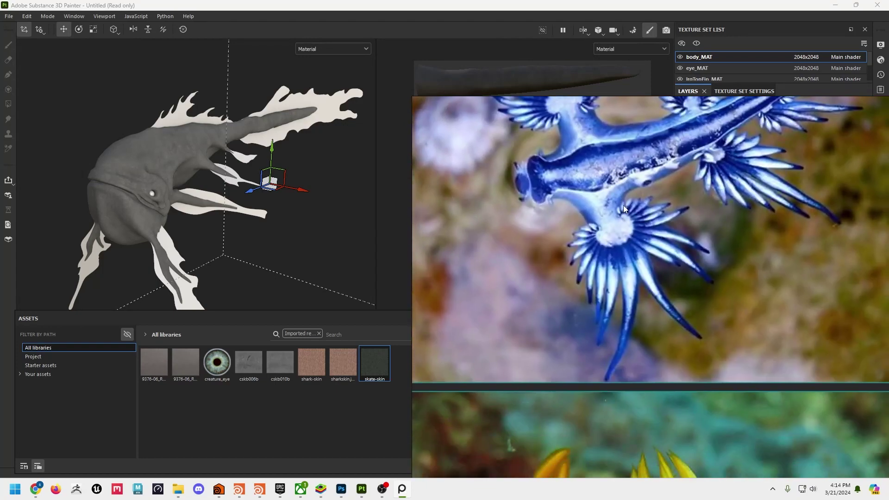
{"action": "scroll", "coordinate": [632, 265], "scroll_direction": "up", "scroll_amount": 3}
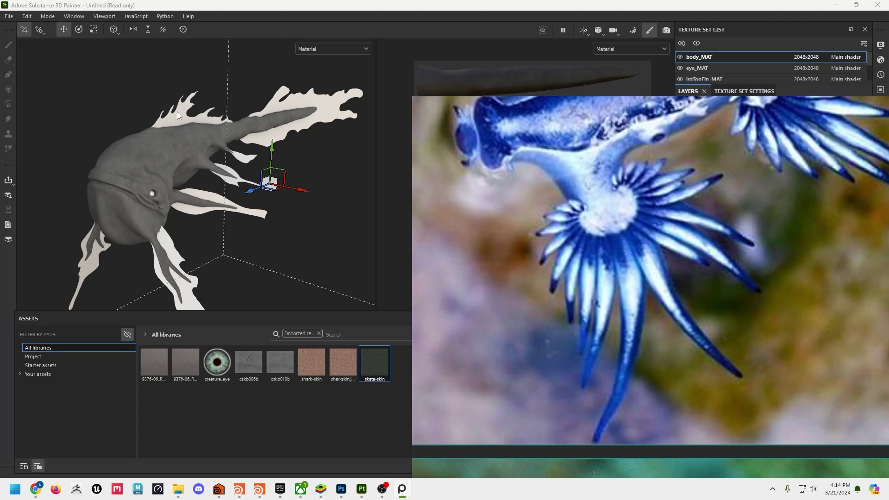
Study the spotted skin pattern and pale edges on the two pink-purple sea slug references
{"action": "scroll", "coordinate": [668, 265], "scroll_direction": "down", "scroll_amount": 6}
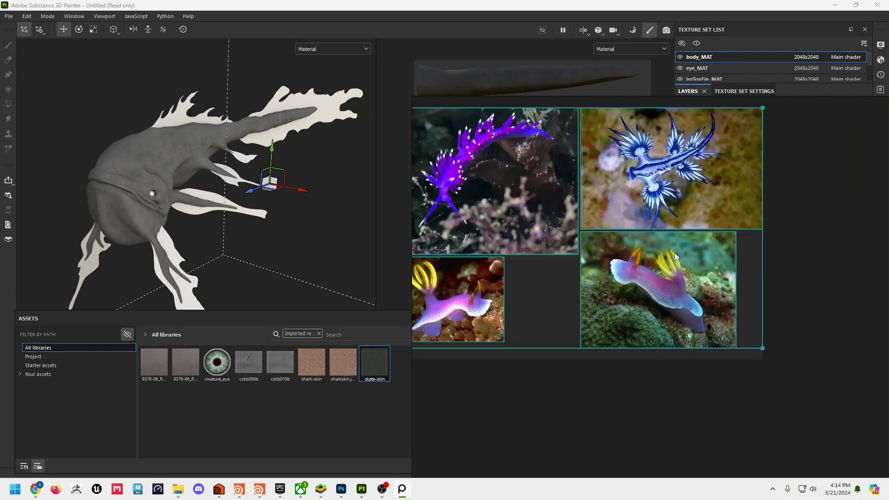
{"action": "scroll", "coordinate": [668, 276], "scroll_direction": "up", "scroll_amount": 7}
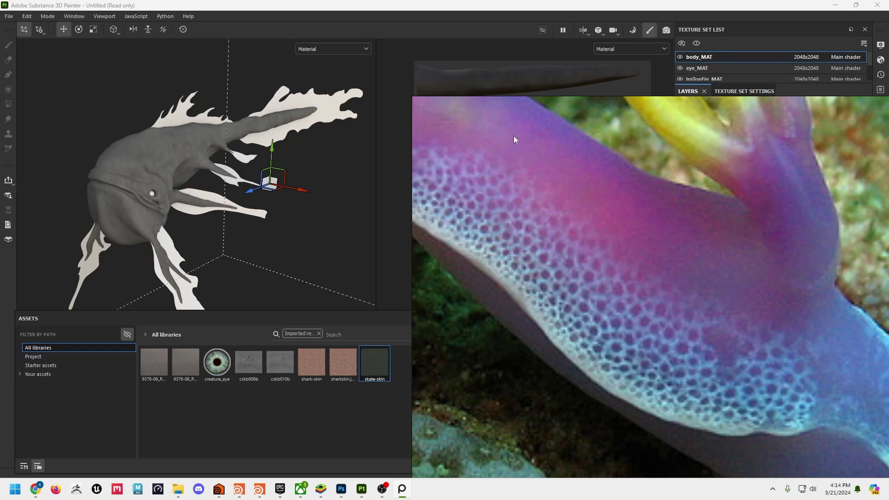
{"action": "scroll", "coordinate": [670, 251], "scroll_direction": "down", "scroll_amount": 4}
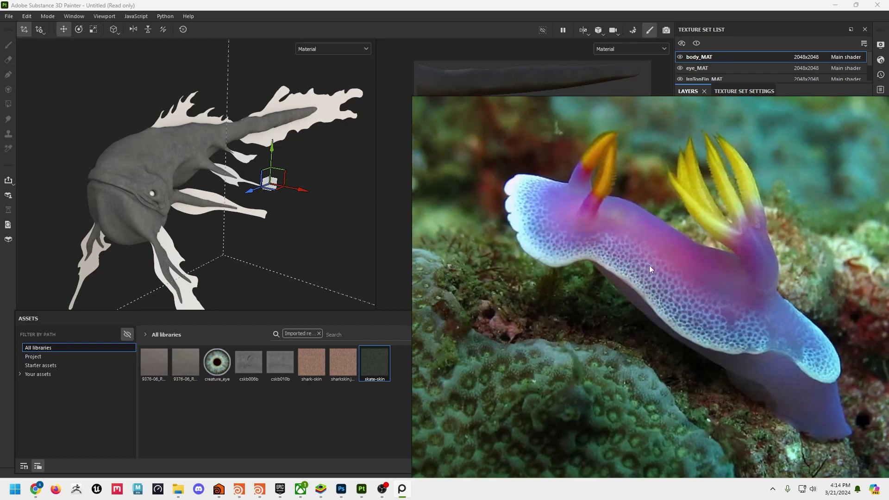
{"action": "scroll", "coordinate": [745, 314], "scroll_direction": "down", "scroll_amount": 5}
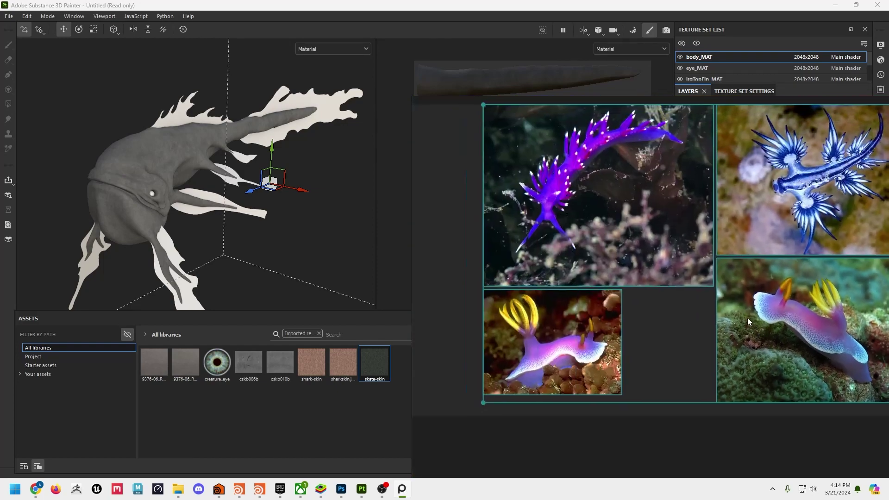
{"action": "scroll", "coordinate": [611, 311], "scroll_direction": "up", "scroll_amount": 5}
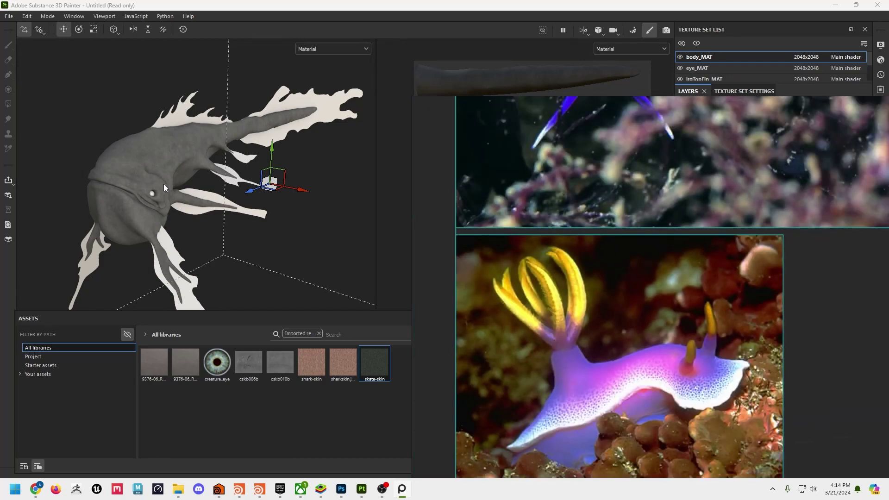
Study the violet sea slug reference with white-tipped spines
{"action": "middle_click_drag", "start_coordinate": [638, 181], "coordinate": [629, 404]}
{"action": "middle_click_drag", "start_coordinate": [649, 261], "coordinate": [638, 349]}
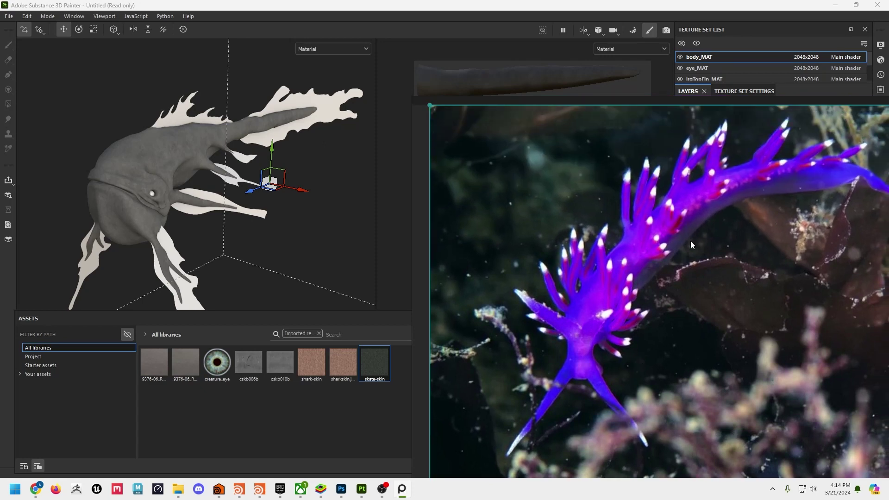
{"action": "scroll", "coordinate": [690, 241], "scroll_direction": "down", "scroll_amount": 5}
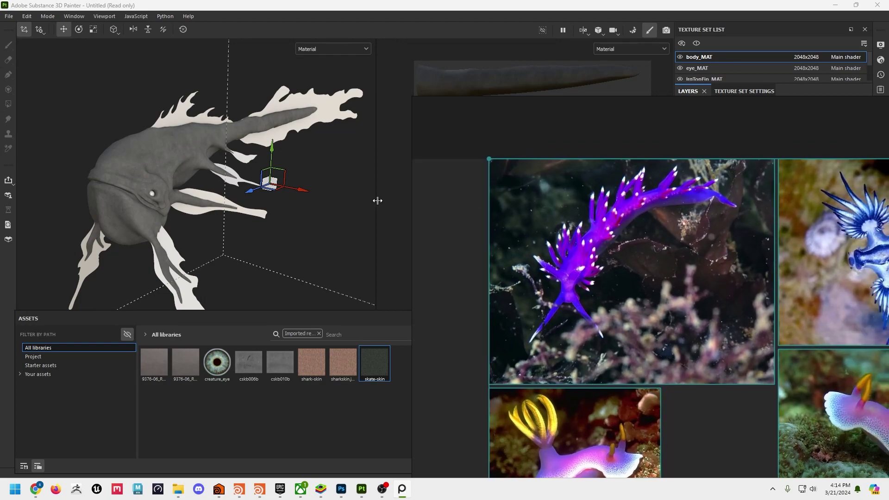
Compare all the slug references, study the blue sea slug's body and fins, and return to the creature model
{"action": "middle_click_drag", "start_coordinate": [602, 275], "coordinate": [572, 283]}
{"action": "scroll", "coordinate": [527, 243], "scroll_direction": "down", "scroll_amount": 3}
{"action": "scroll", "coordinate": [552, 246], "scroll_direction": "up", "scroll_amount": 4}
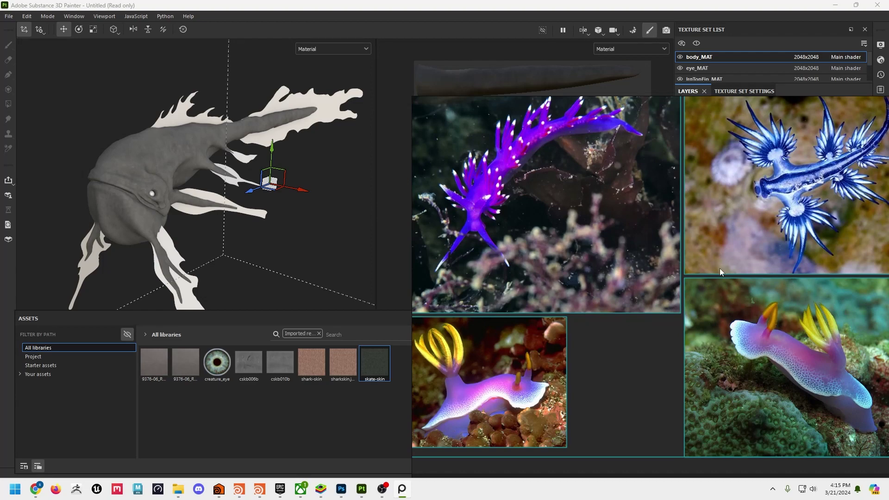
{"action": "middle_click_drag", "start_coordinate": [804, 244], "coordinate": [552, 323]}
{"action": "scroll", "coordinate": [548, 294], "scroll_direction": "up", "scroll_amount": 4}
{"action": "middle_click_drag", "start_coordinate": [513, 257], "coordinate": [618, 288]}
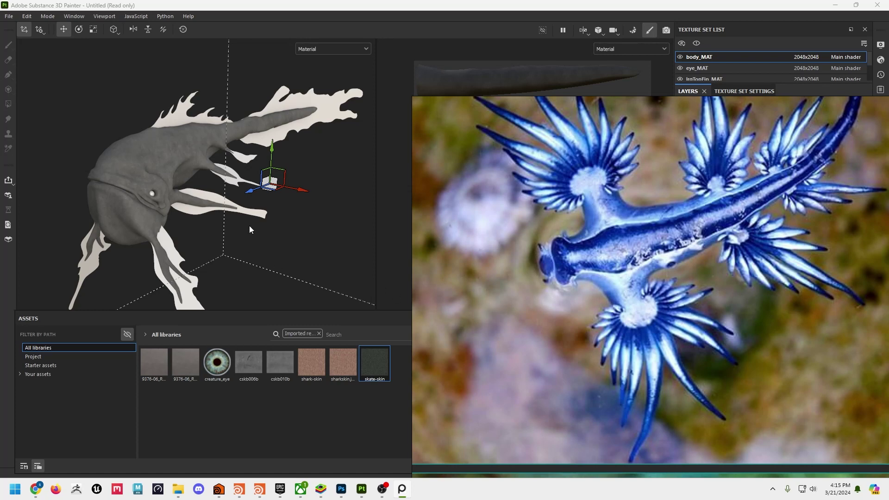
{"action": "left_click_drag", "start_coordinate": [316, 238], "coordinate": [306, 225], "text": "alt"}
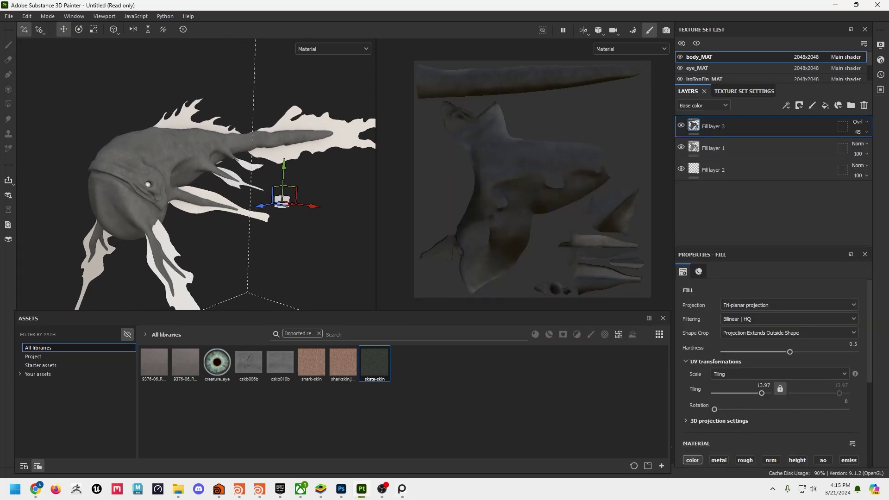